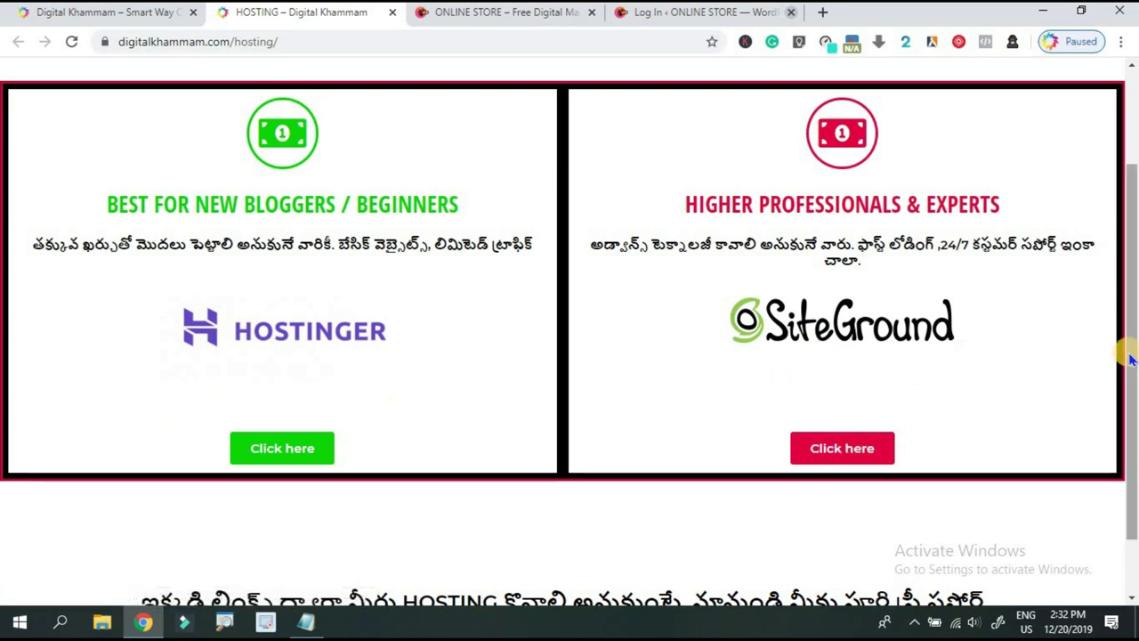
Look through the hosting recommendations page down to its contact note, and view the online store's front page.
drag(1130, 359, 1132, 411)
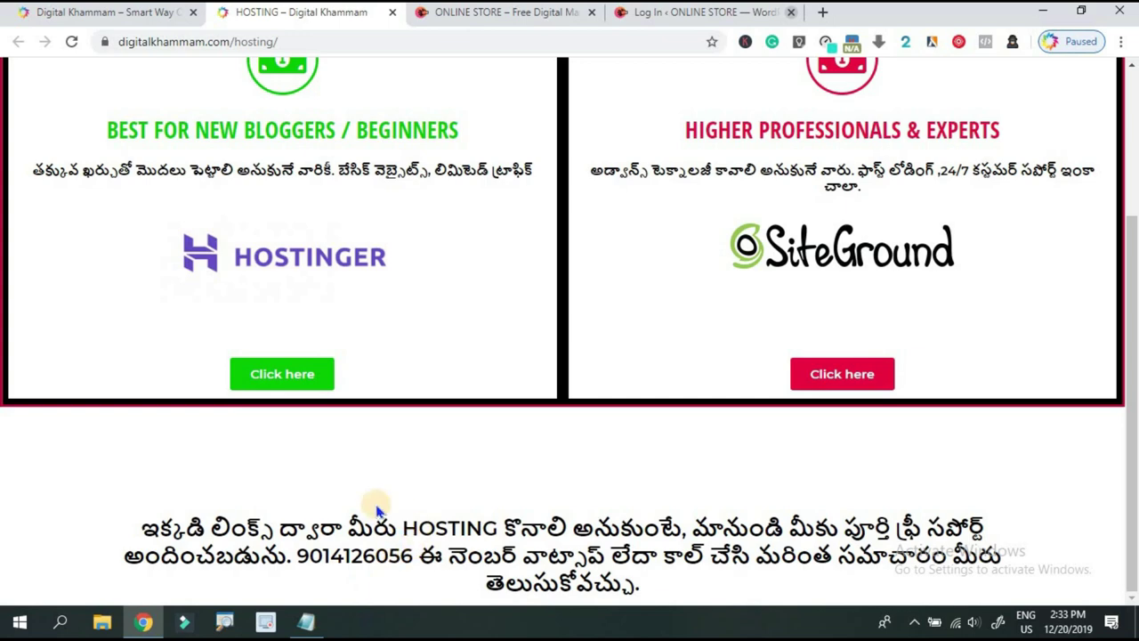
click(1132, 164)
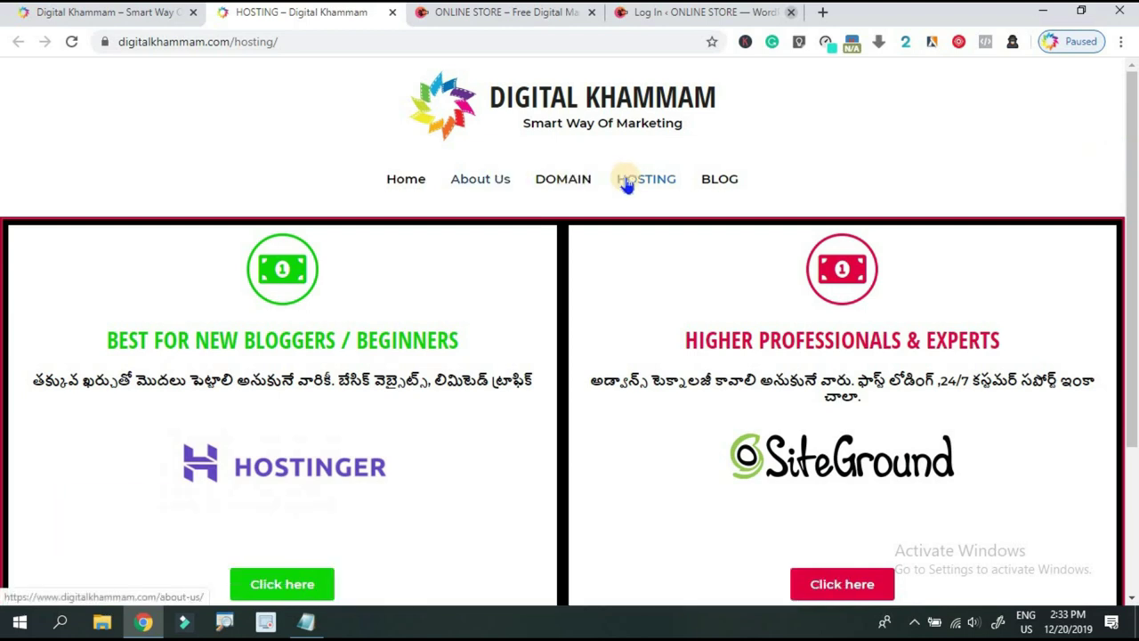
click(471, 14)
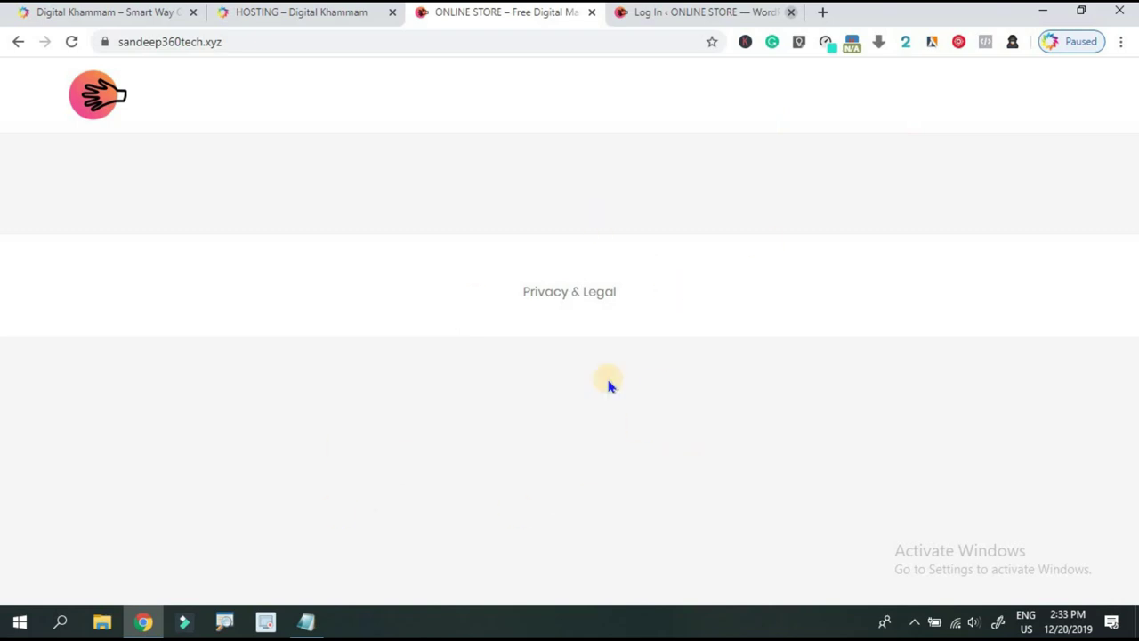
Log in to the online store's WordPress admin with the prefilled credentials.
click(648, 11)
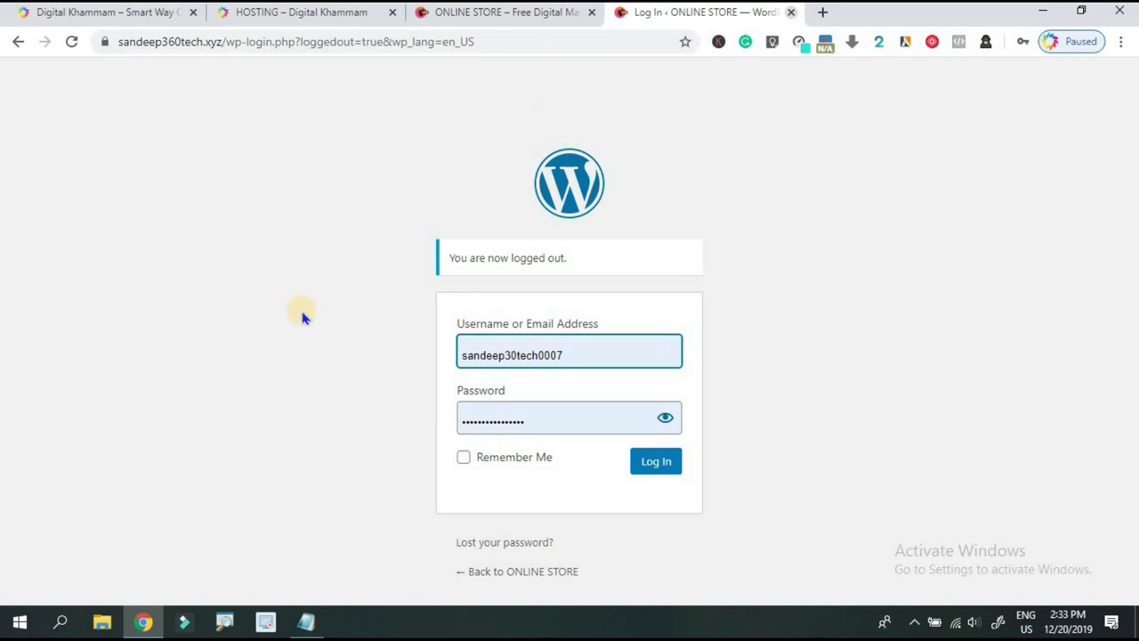
click(654, 464)
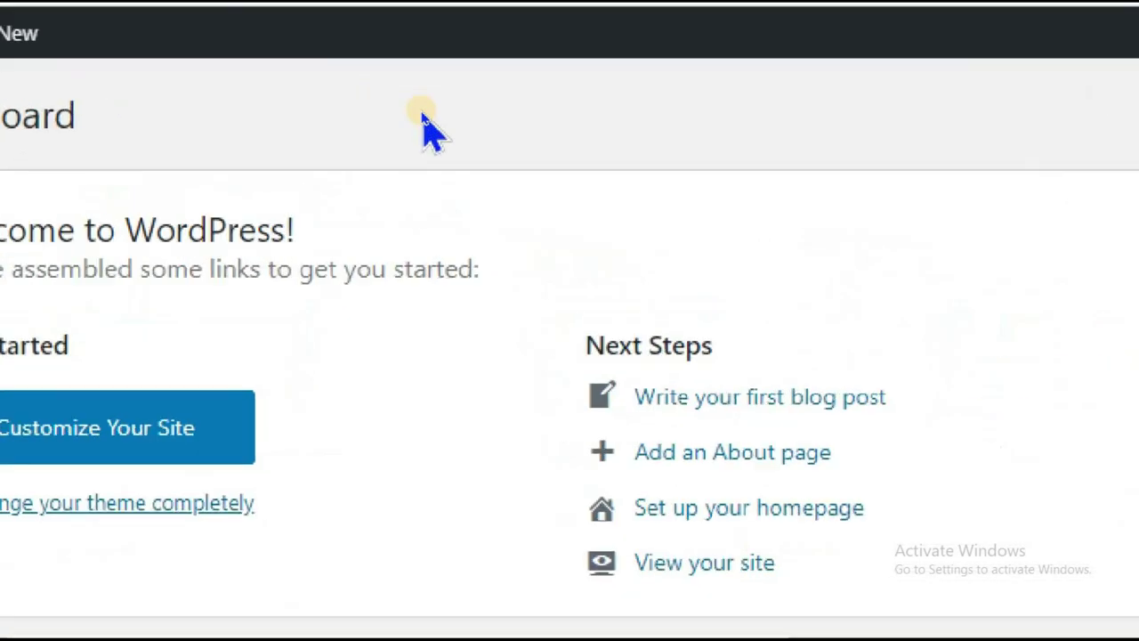
Create a new post and give it the title "Digital Marketing".
mouse_move(189, 98)
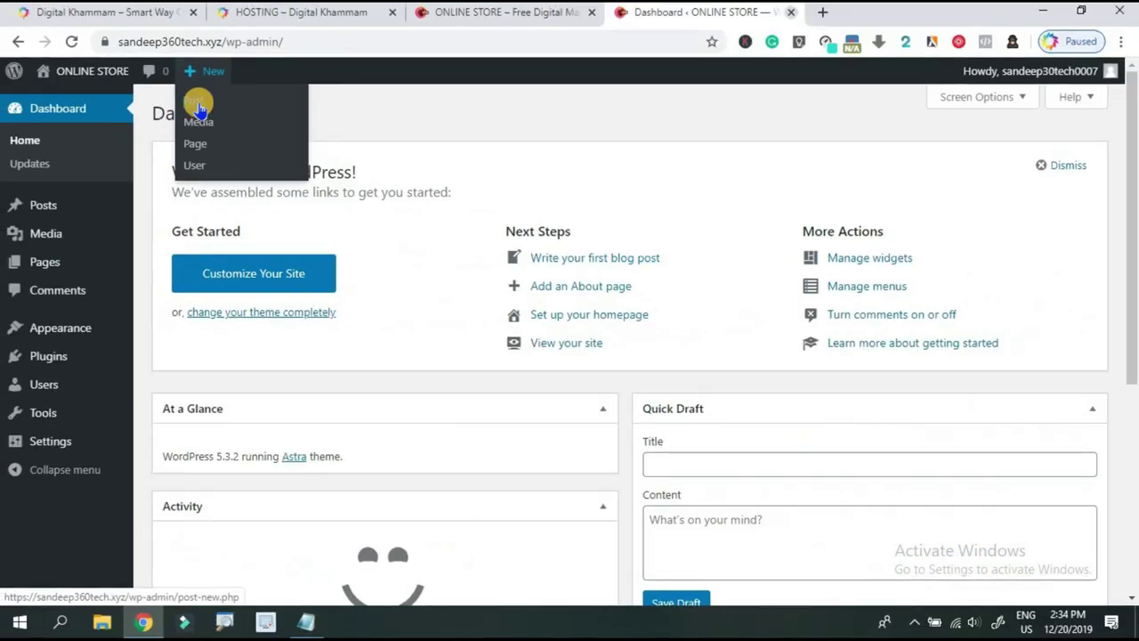
mouse_move(43, 207)
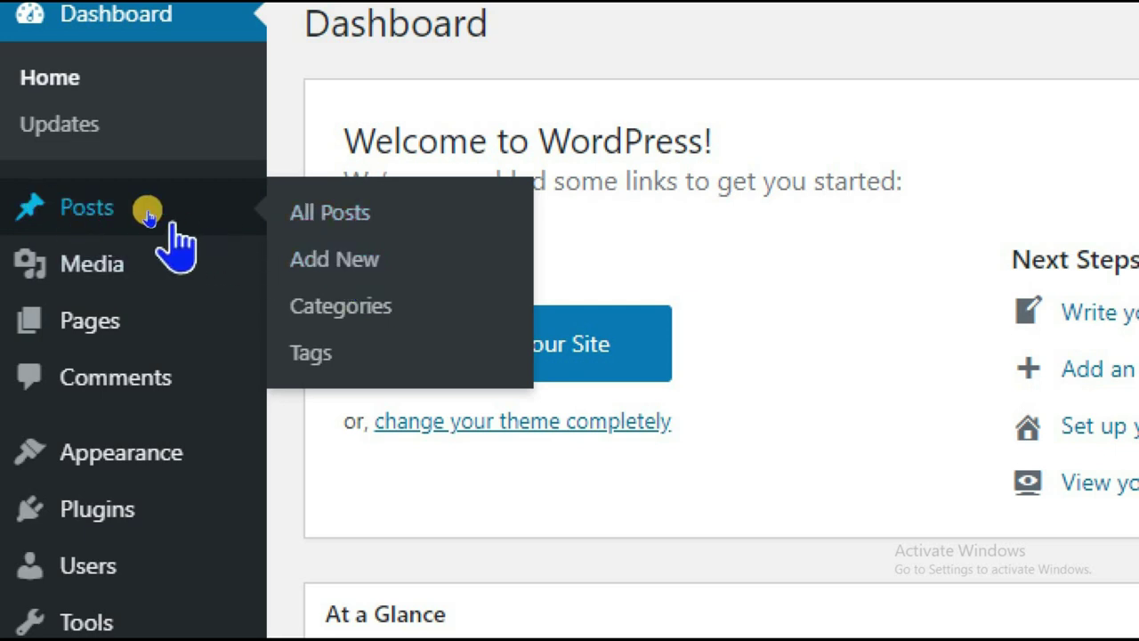
click(335, 260)
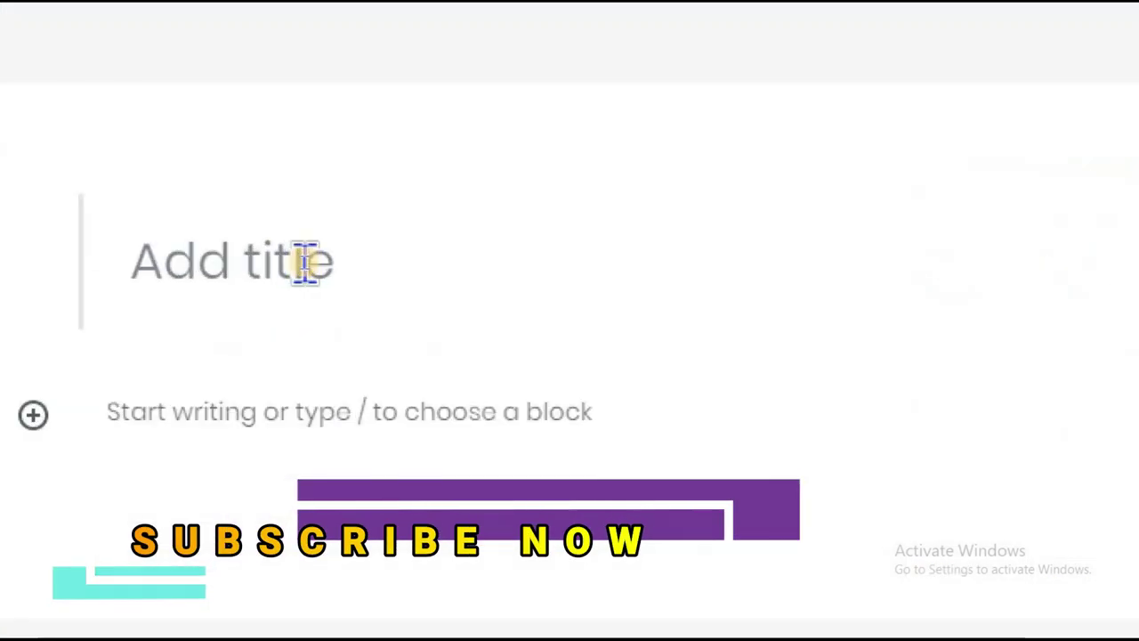
text(Digital)
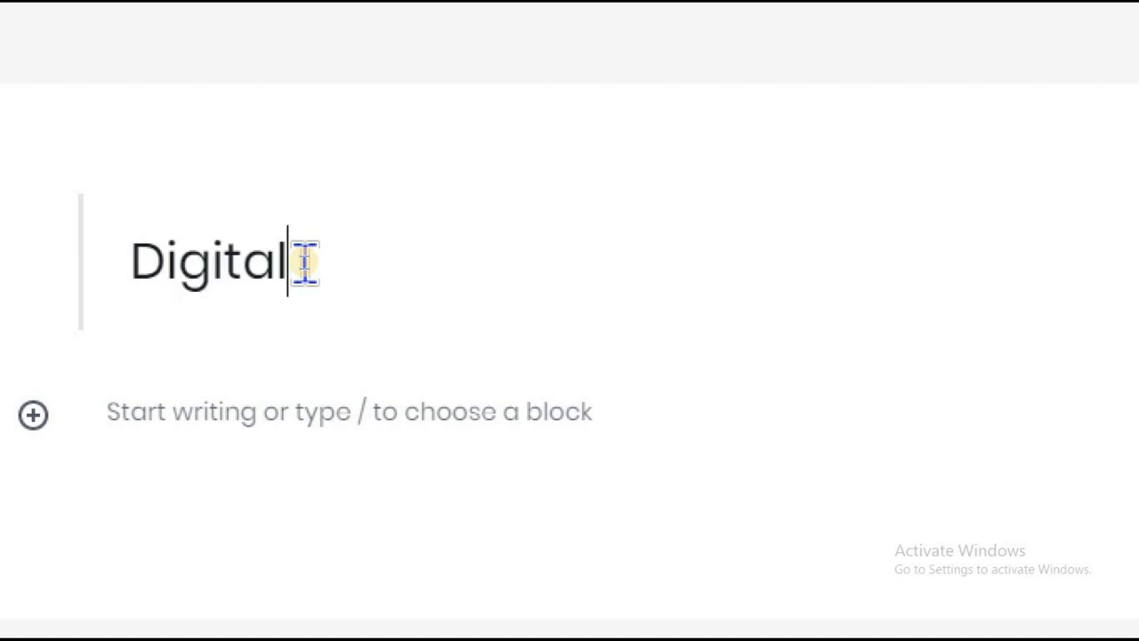
text( Ma)
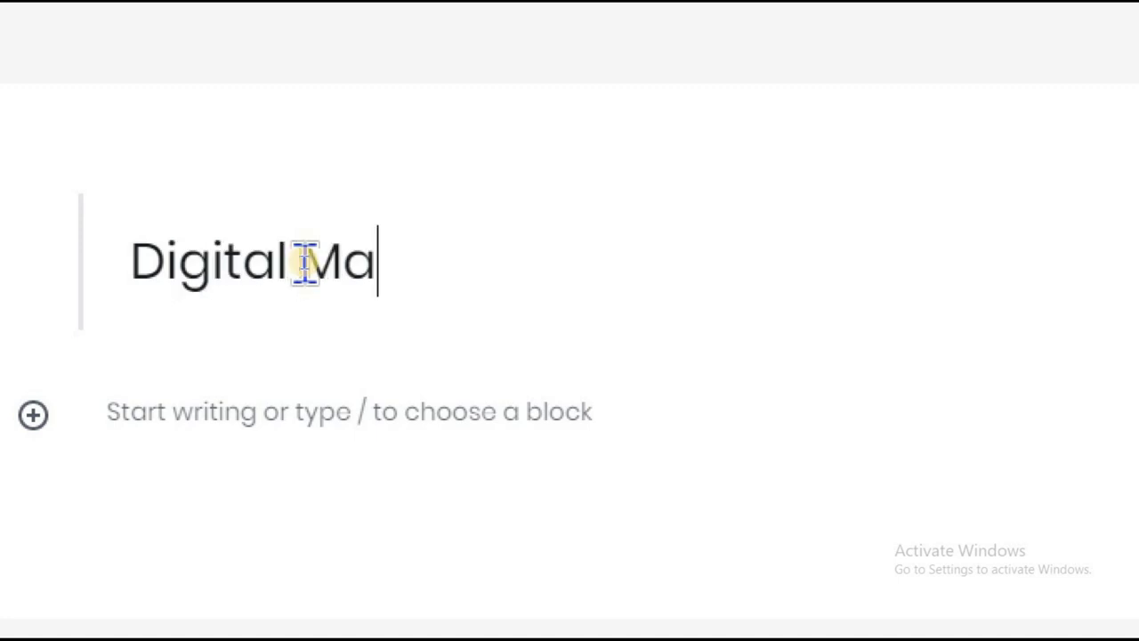
text(rket)
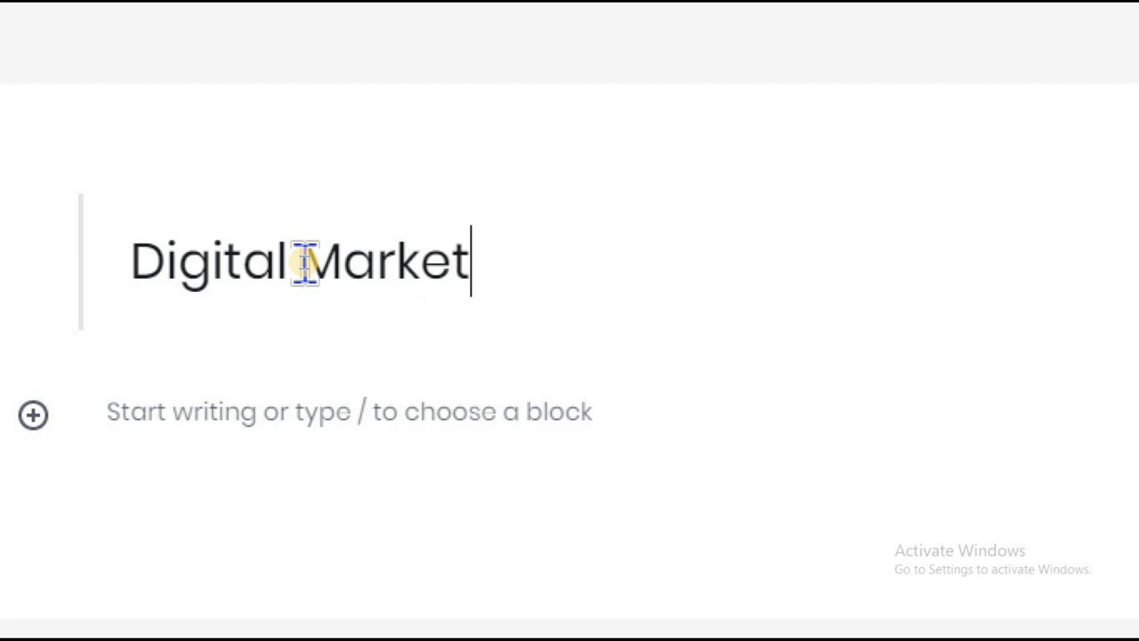
text(ing)
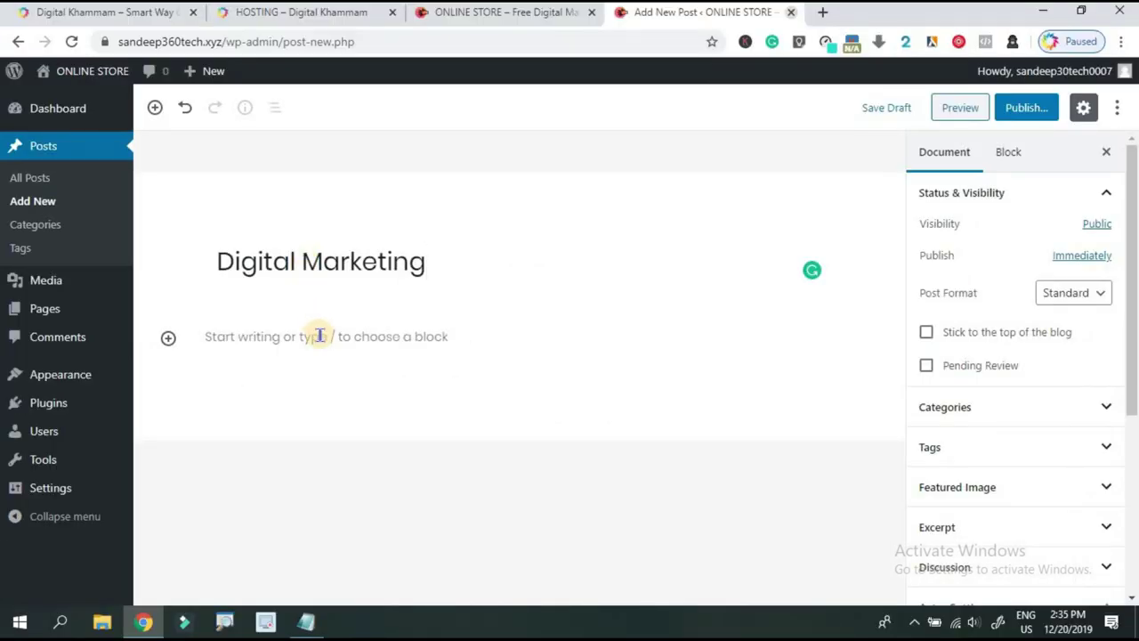
Write the paragraph "best and free youtube channel for digital marketing" below the post title.
click(319, 335)
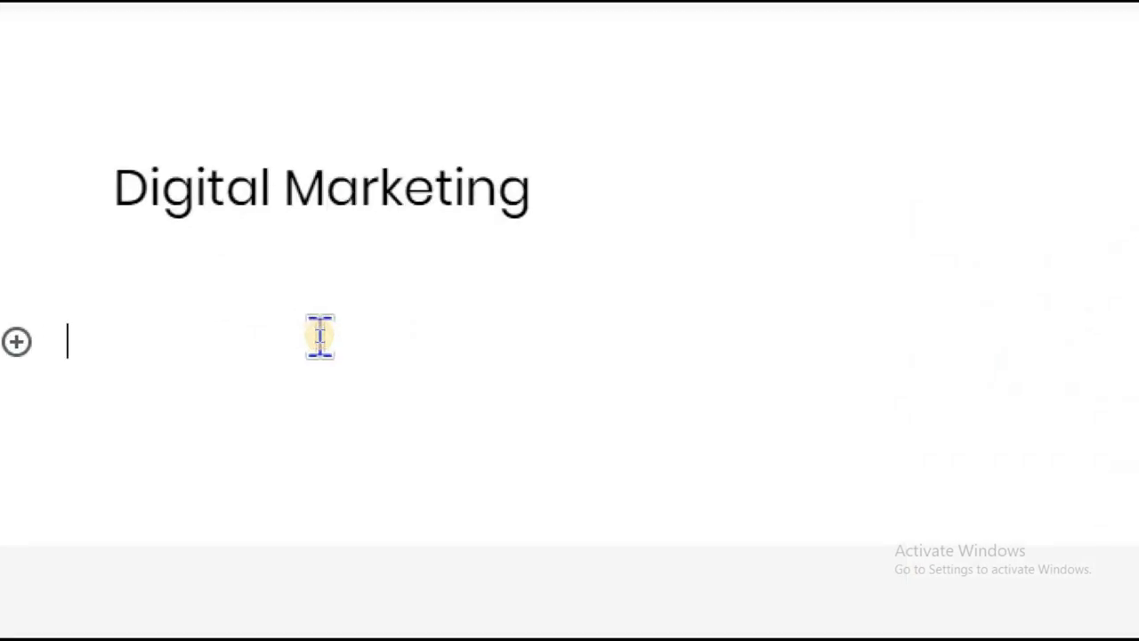
text(b)
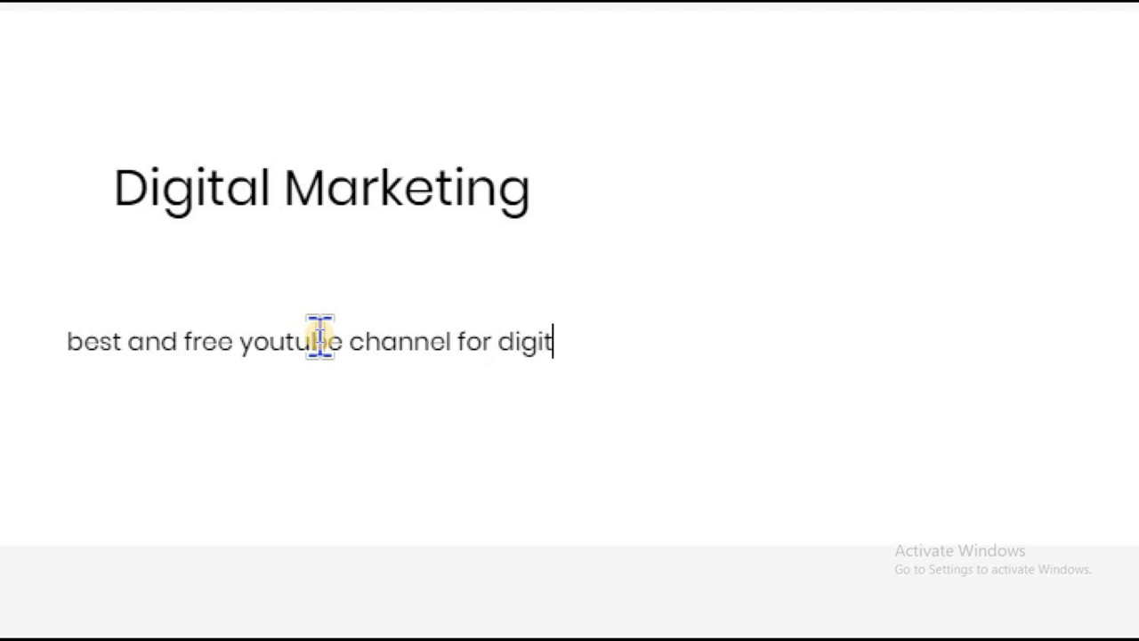
text(arketing)
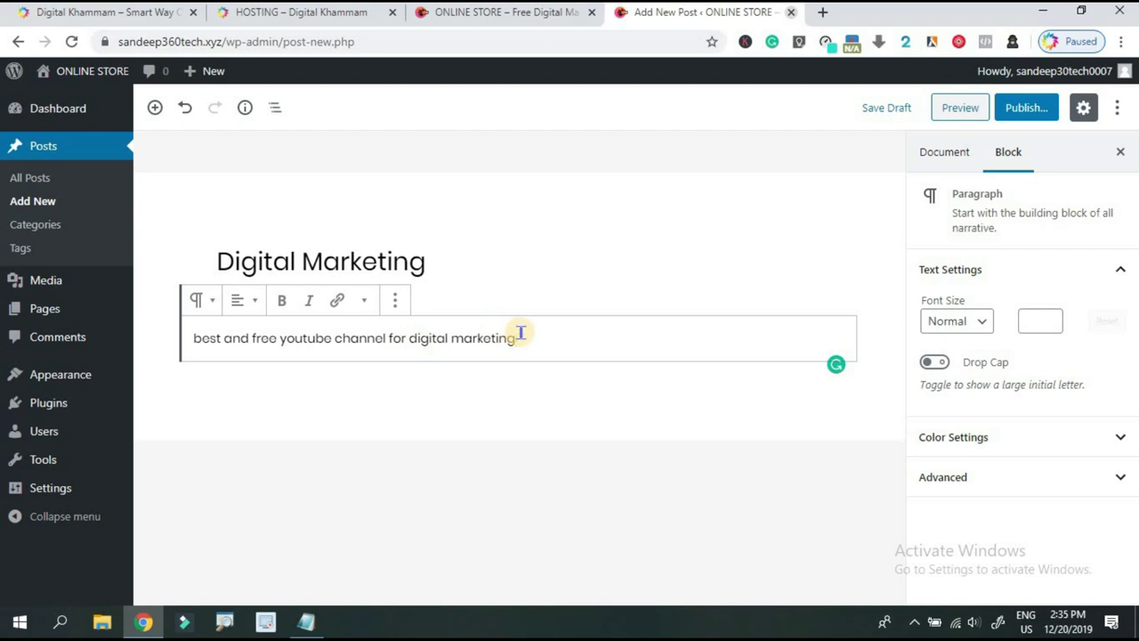
Center the paragraph under the title and make its whole text bold.
click(253, 301)
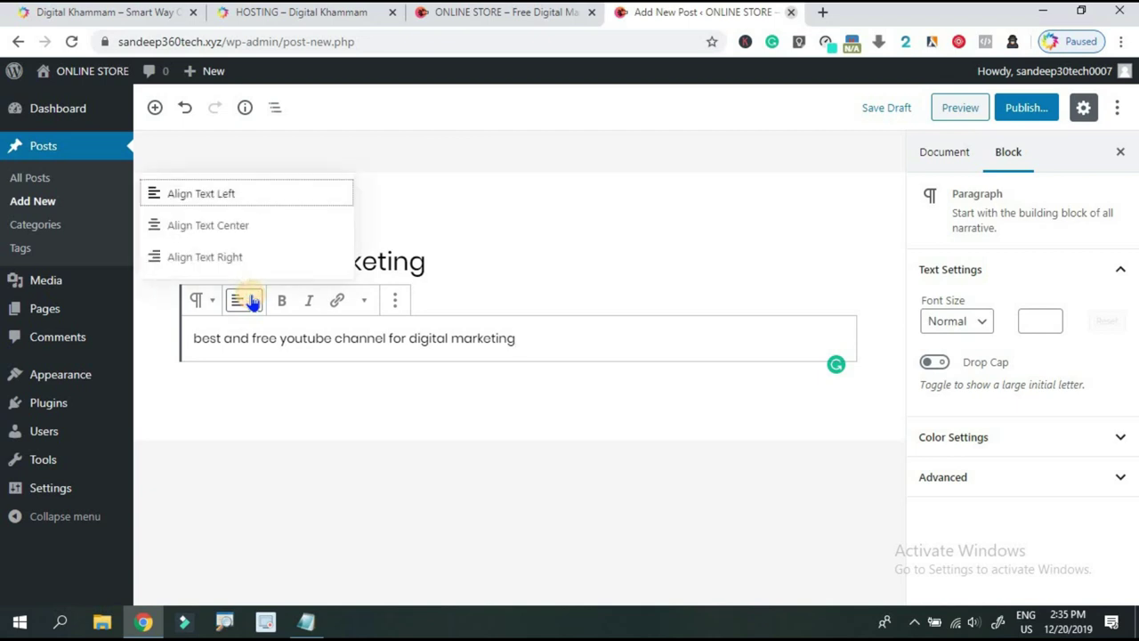
click(205, 228)
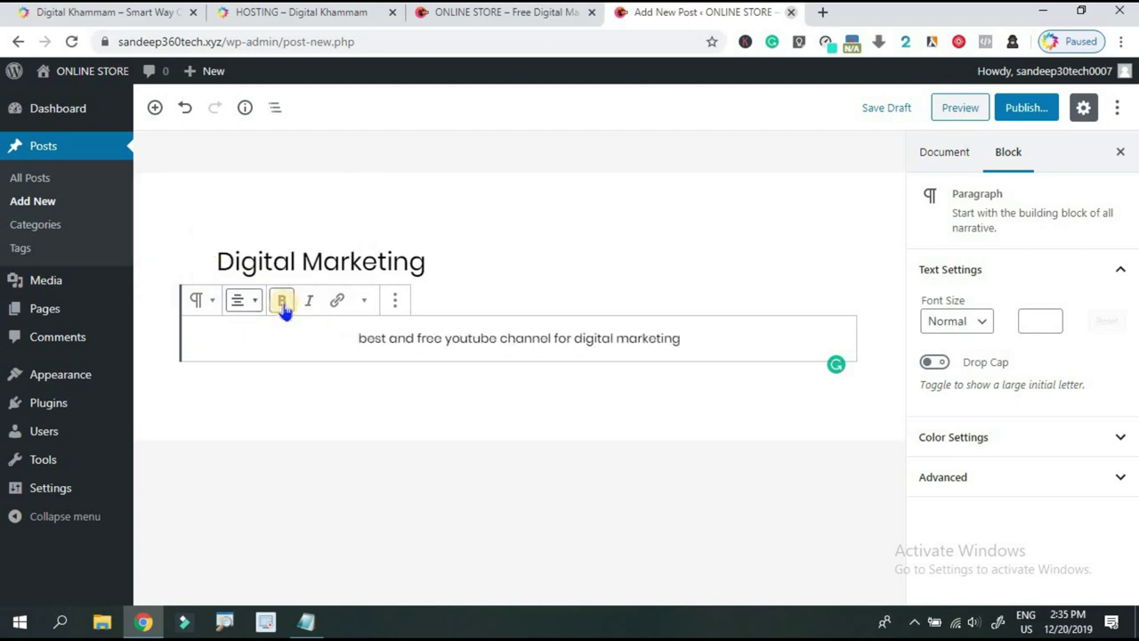
click(282, 302)
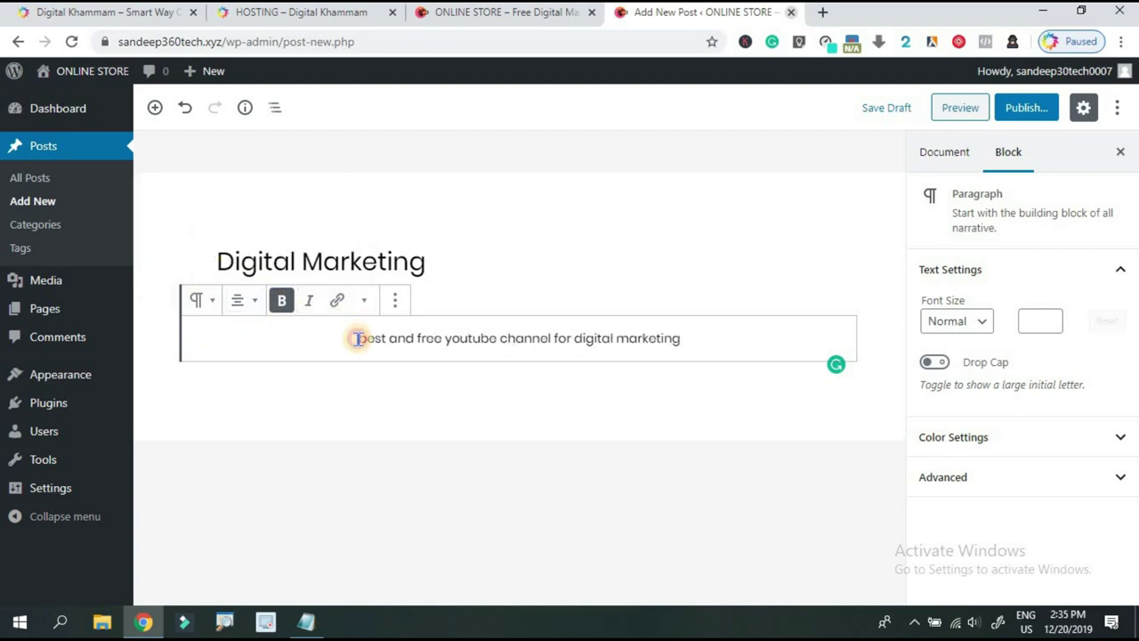
drag(356, 339, 696, 336)
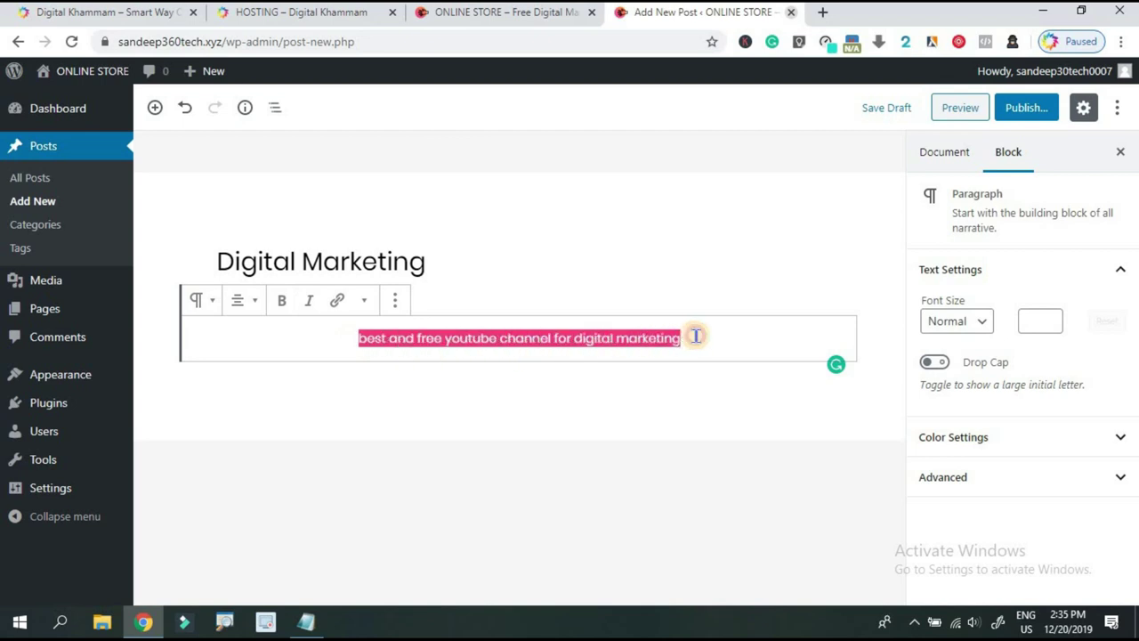
click(285, 303)
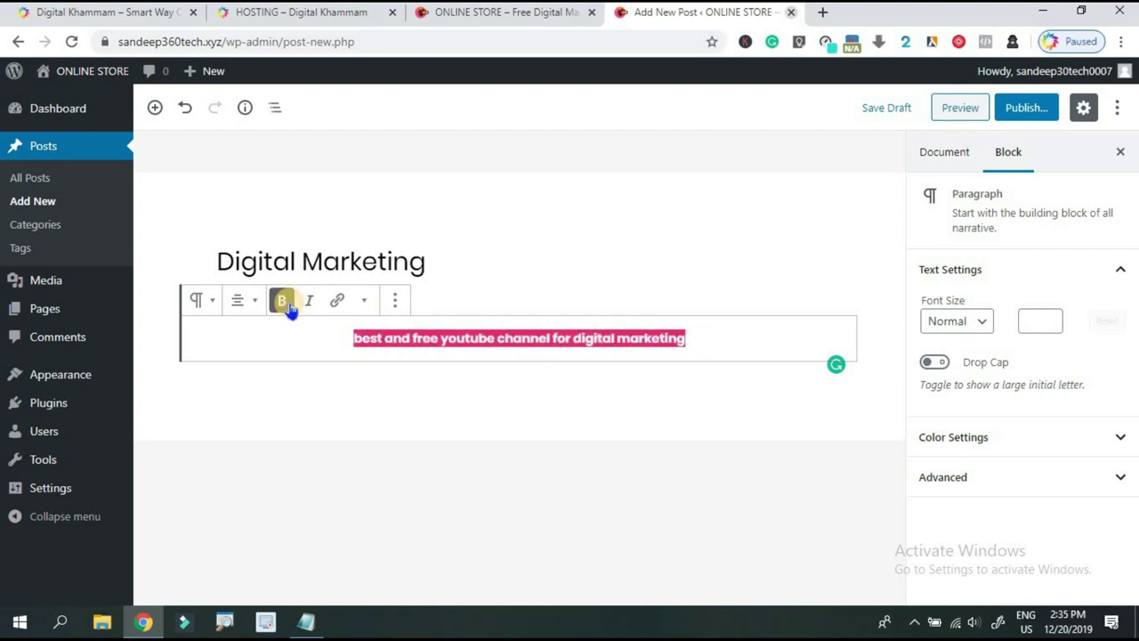
click(300, 338)
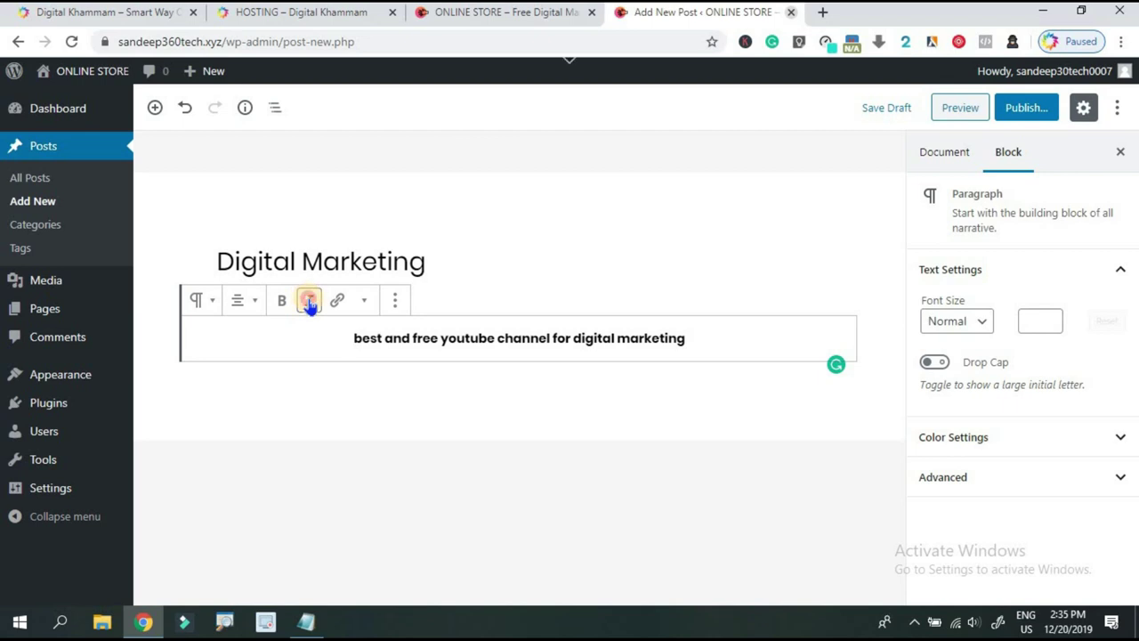
Apply italic formatting to the paragraph's whole text.
click(309, 303)
click(676, 342)
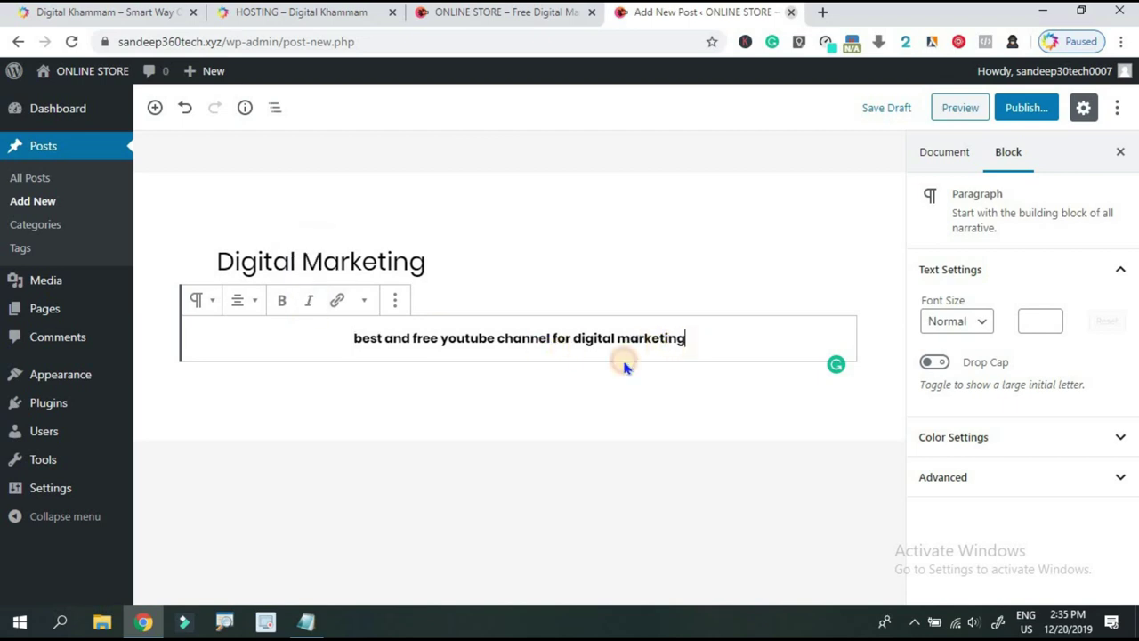
drag(685, 341, 342, 345)
click(305, 303)
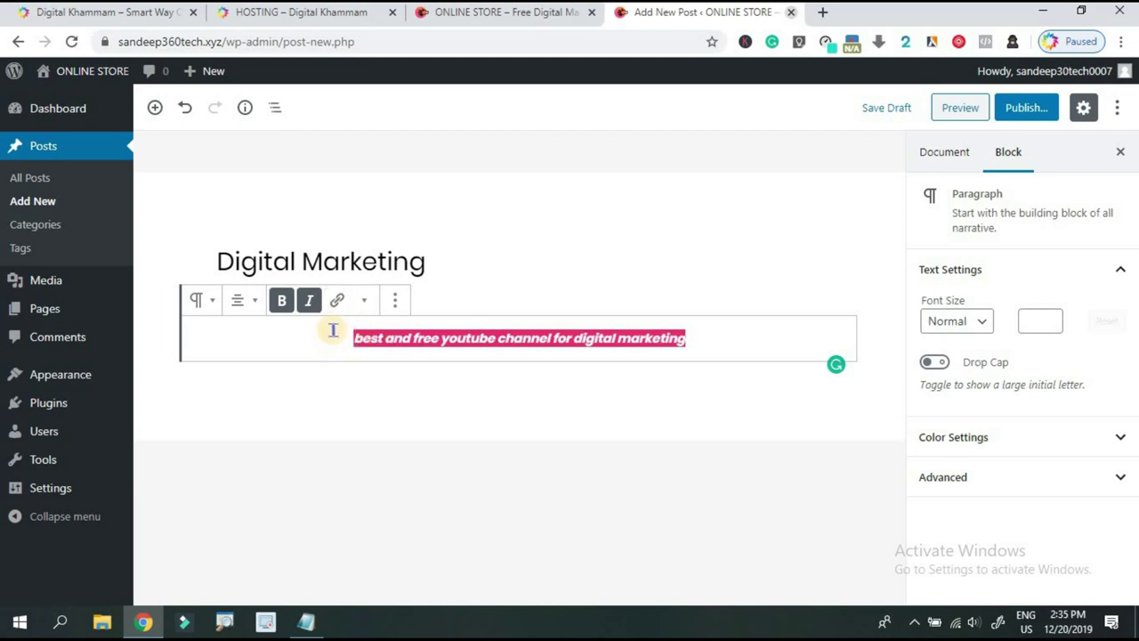
click(354, 348)
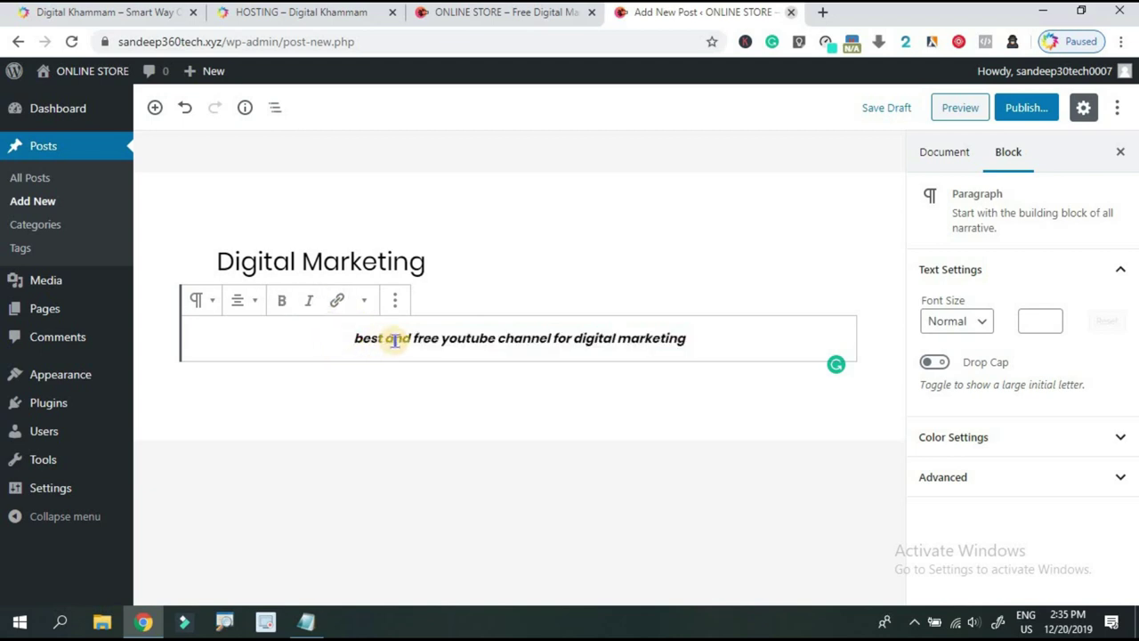
Link the word "youtube" in the paragraph to digitalkhammam.com.
triple_click(496, 341)
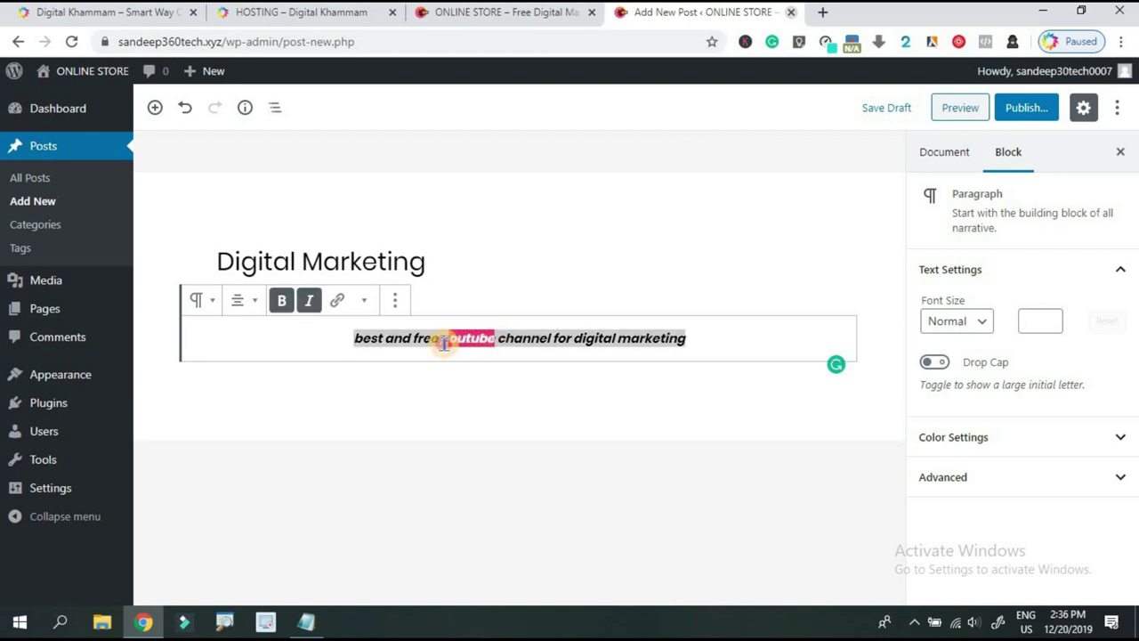
click(437, 370)
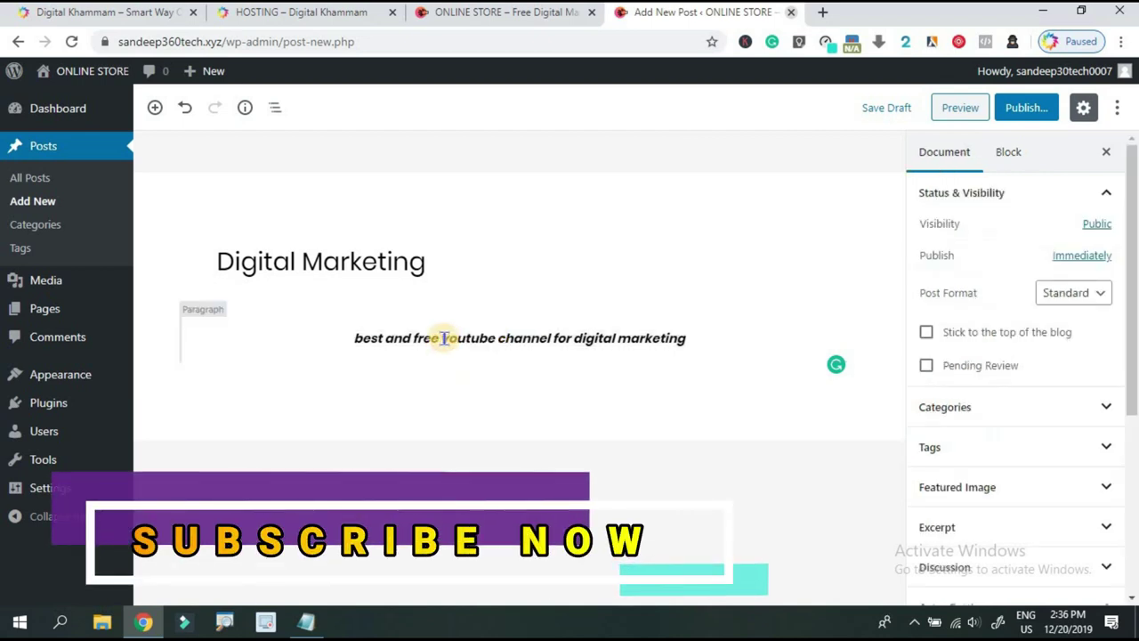
double_click(469, 338)
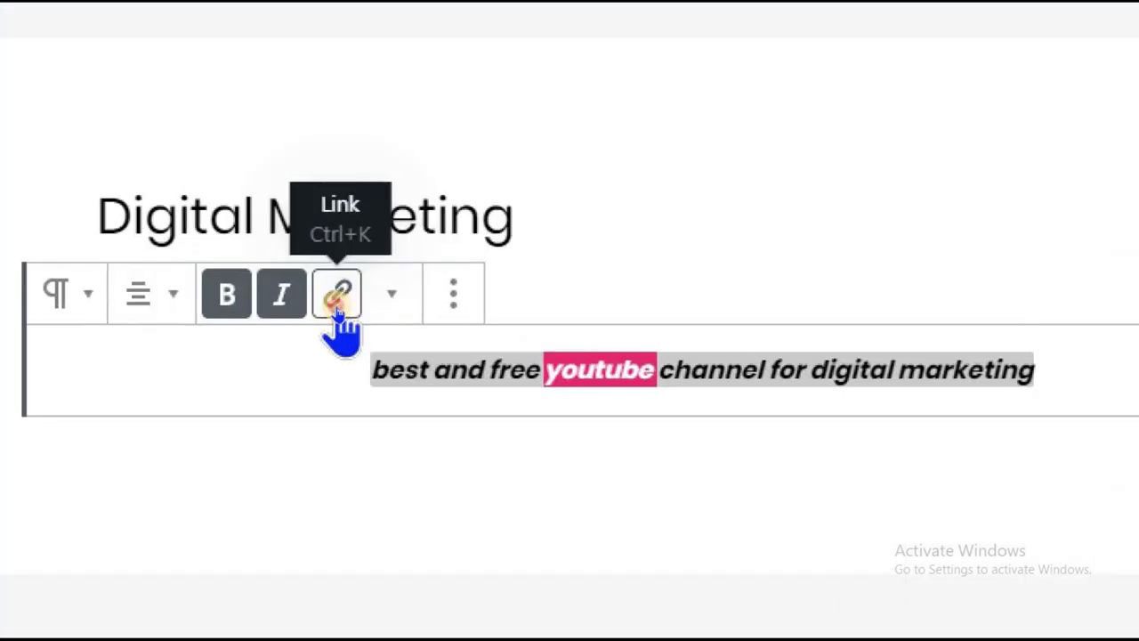
click(338, 301)
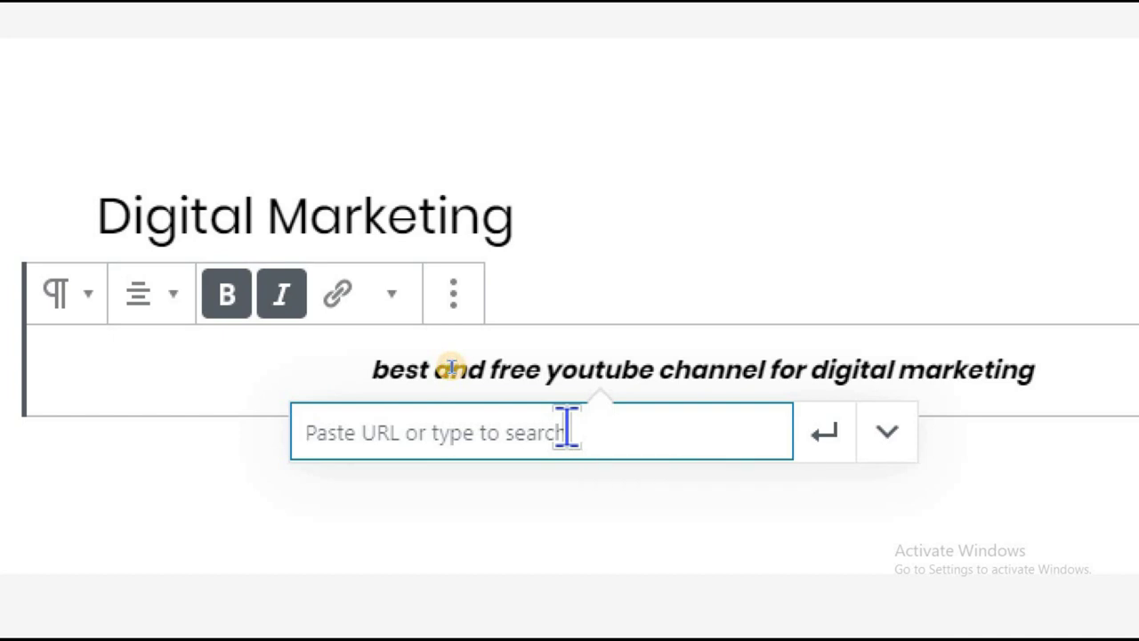
text(digit)
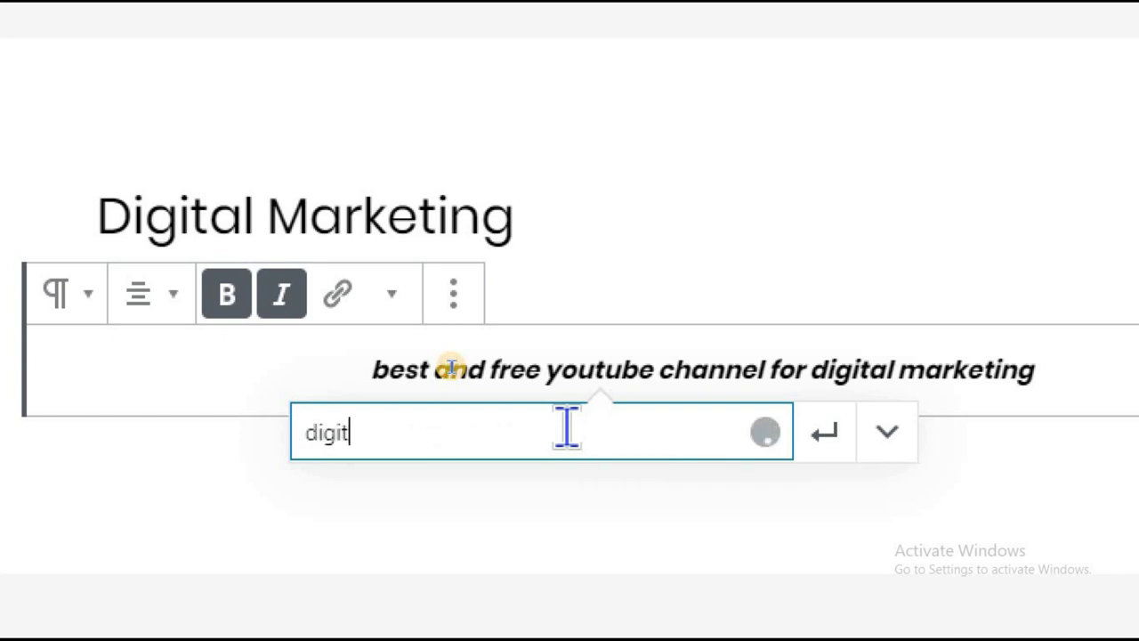
text(alkha)
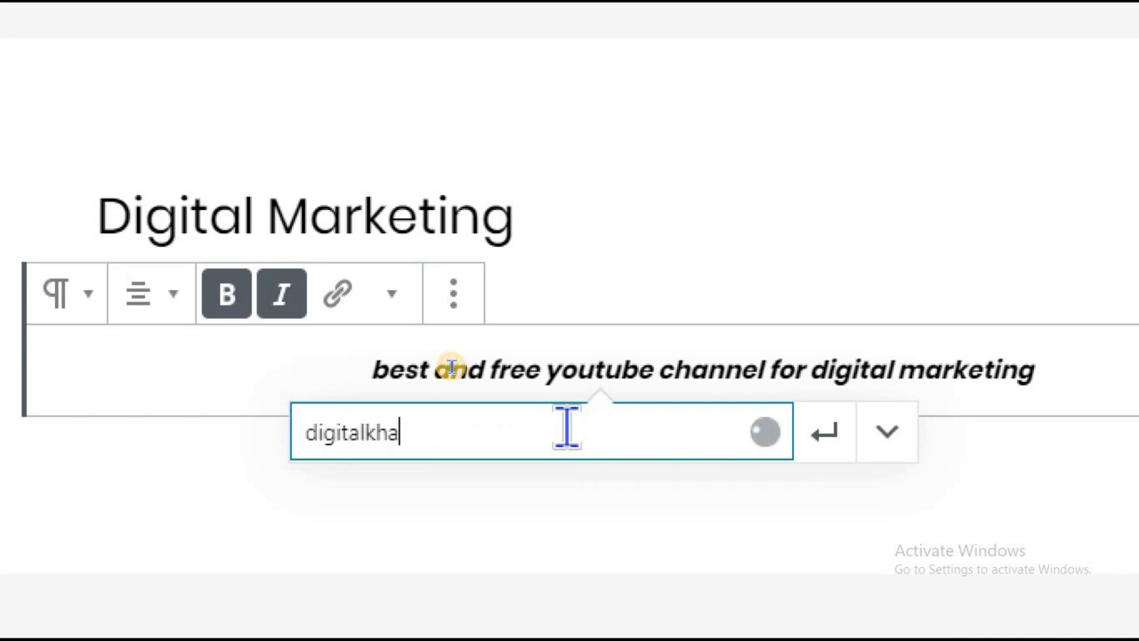
text(mmam.com)
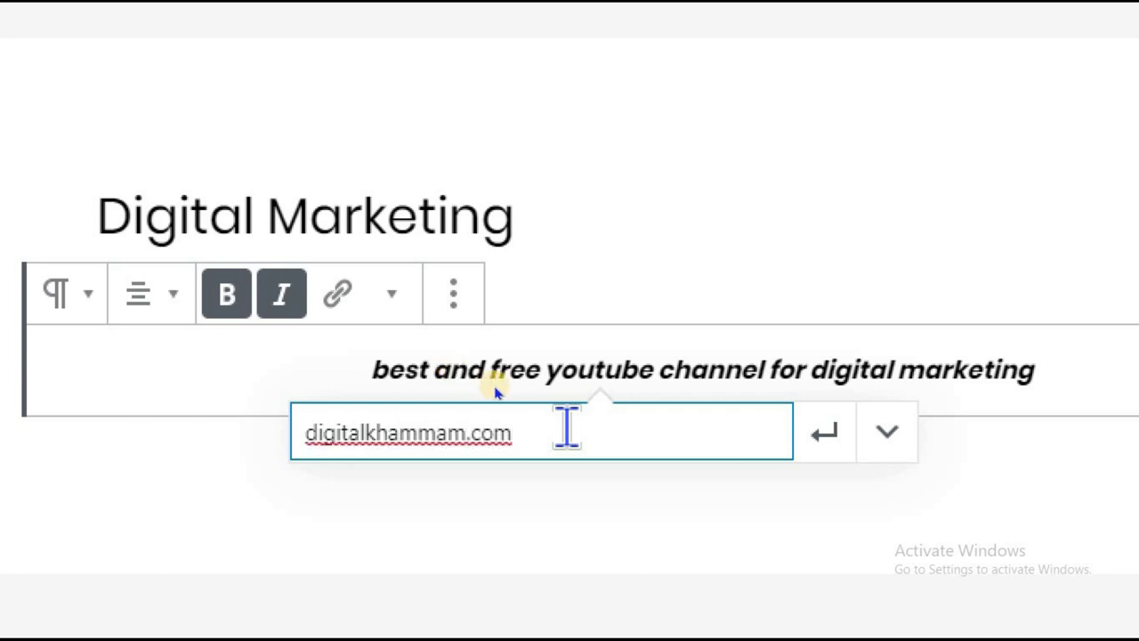
click(824, 435)
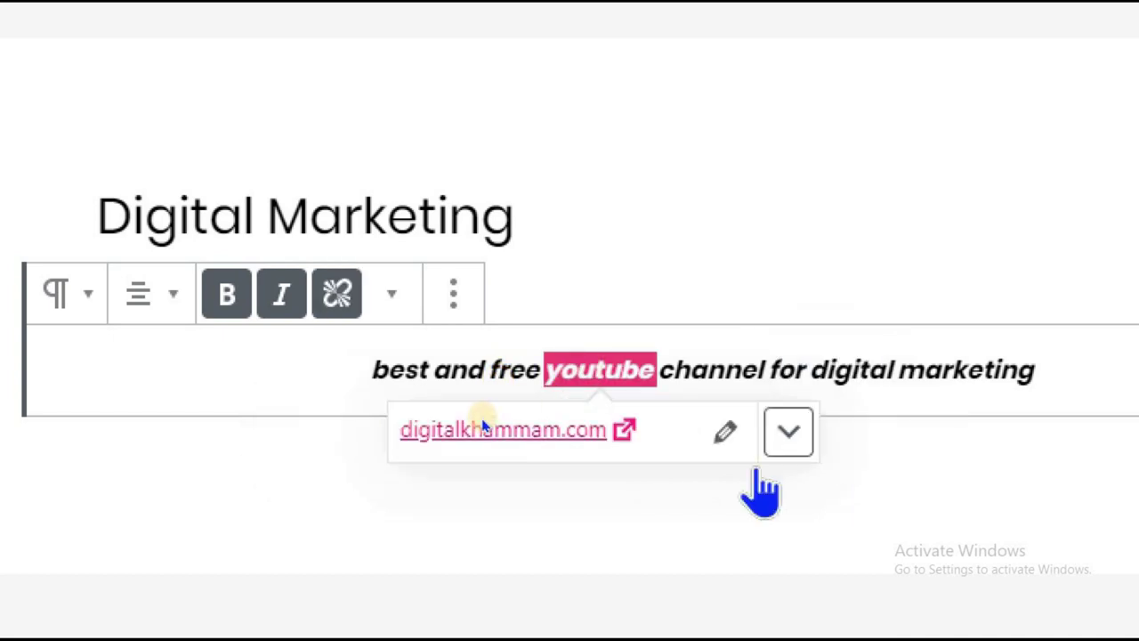
click(635, 552)
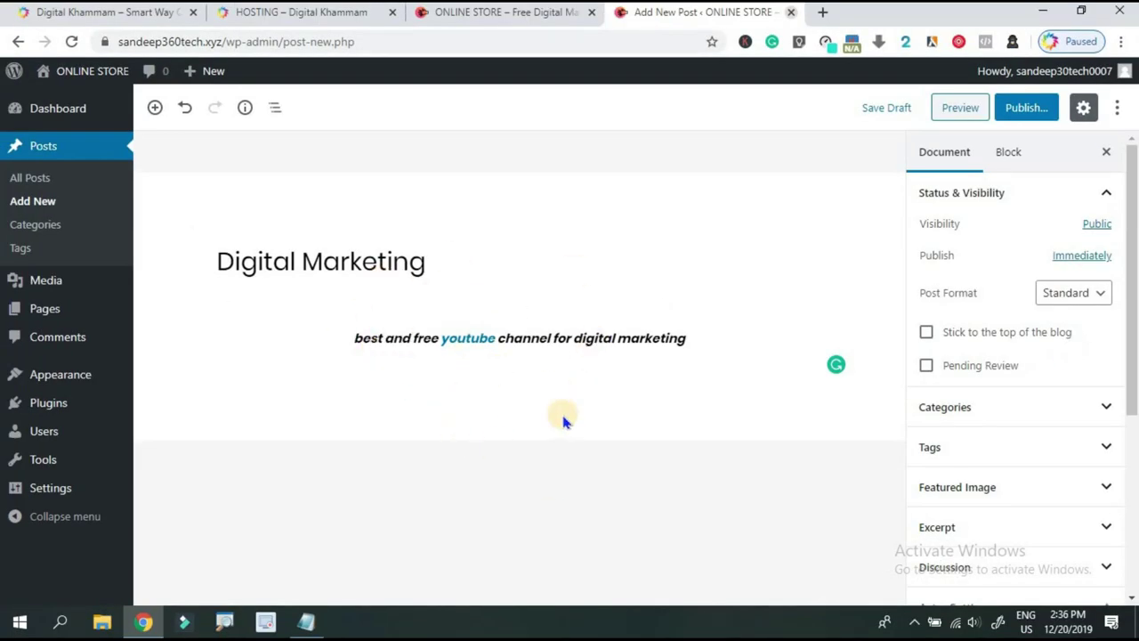
Expand the post's category list and add the tags "digital marketing" and "wordpress" to the post.
click(961, 425)
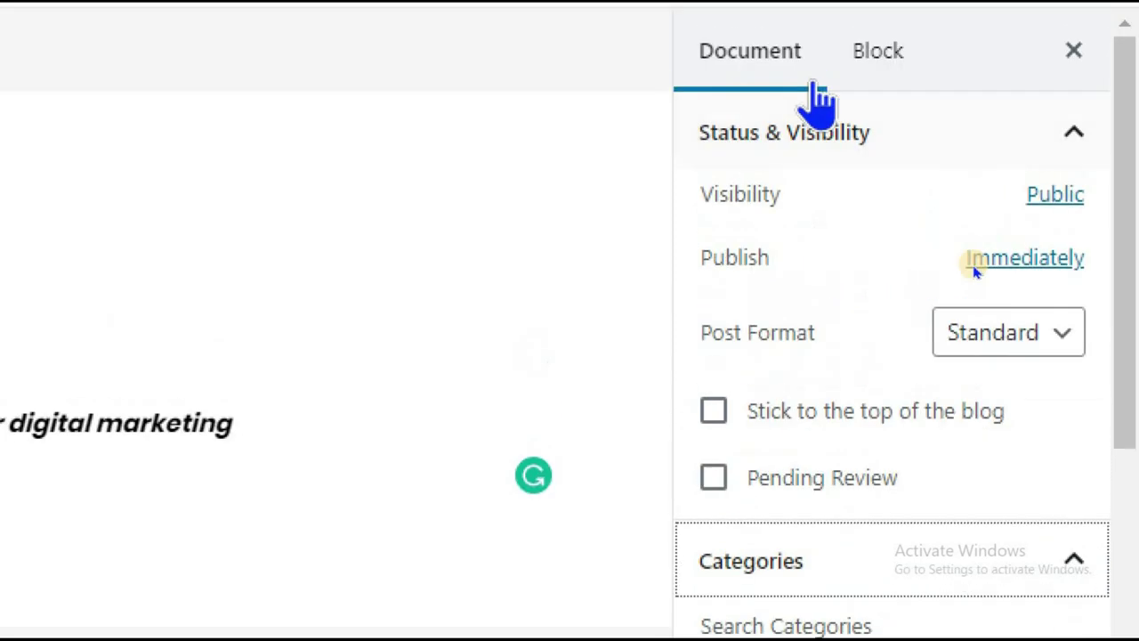
scroll(988, 383, down, 3)
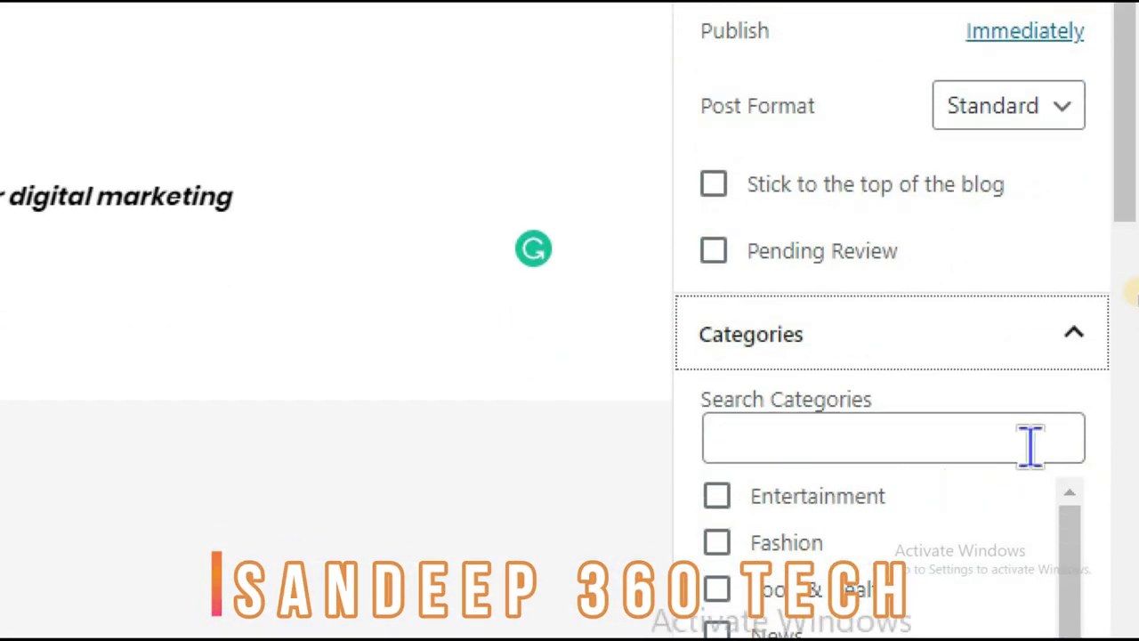
scroll(1133, 298, down, 5)
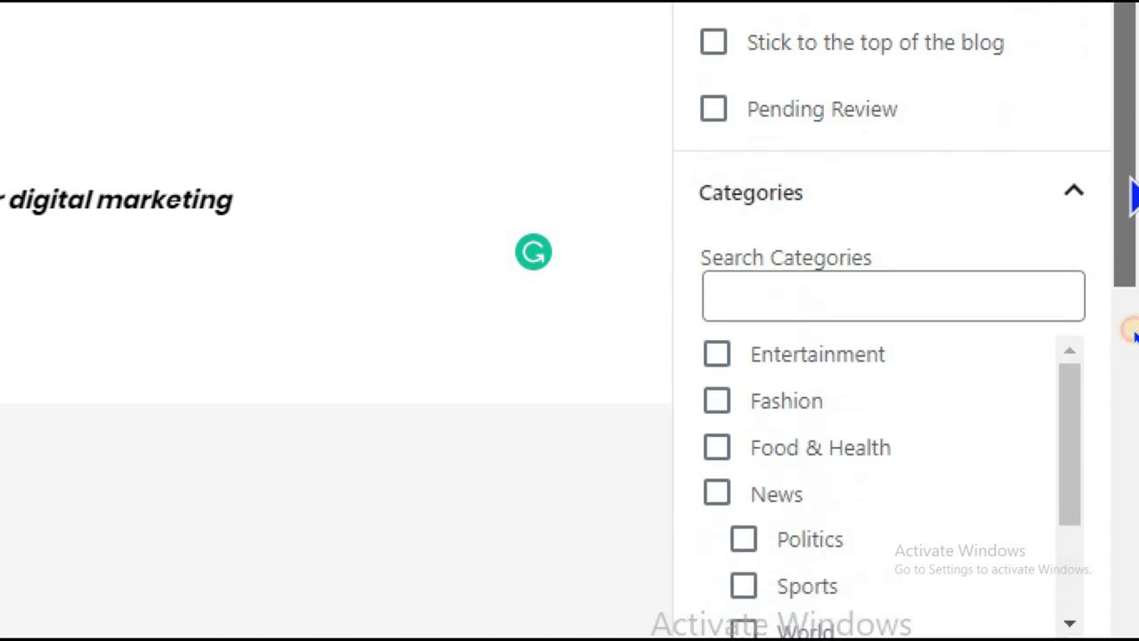
scroll(1131, 381, down, 3)
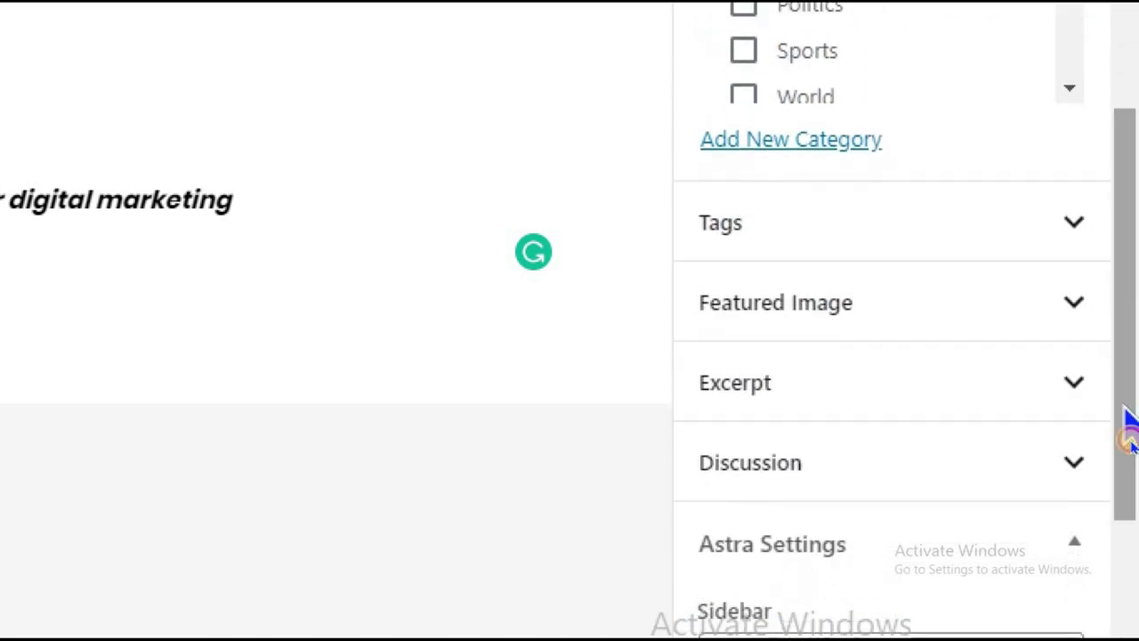
click(979, 272)
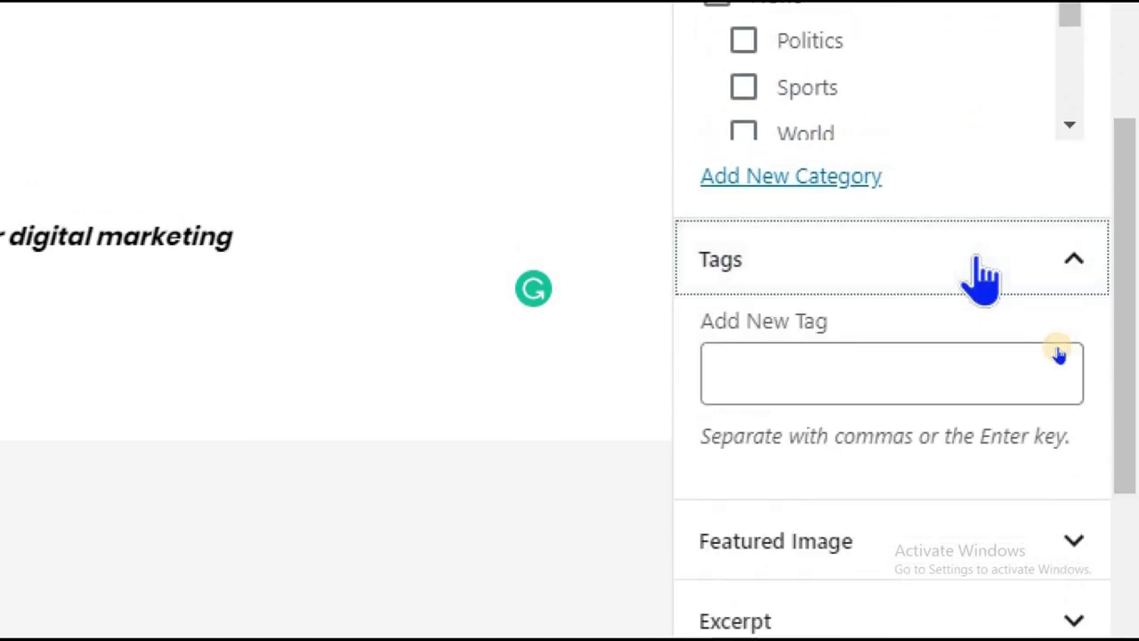
click(850, 389)
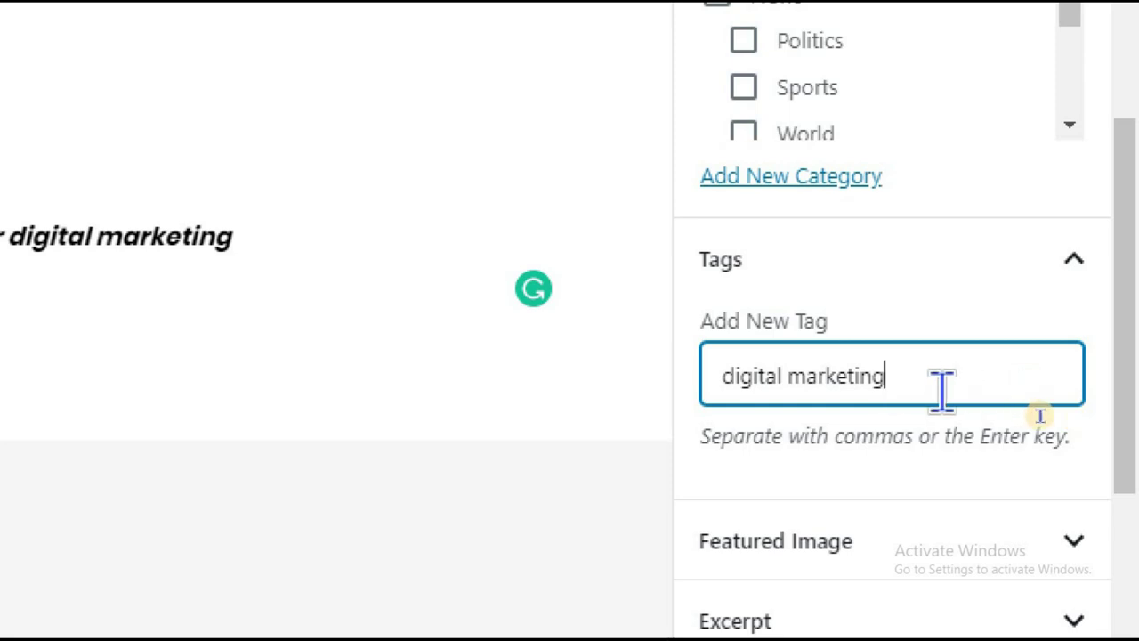
key(Return)
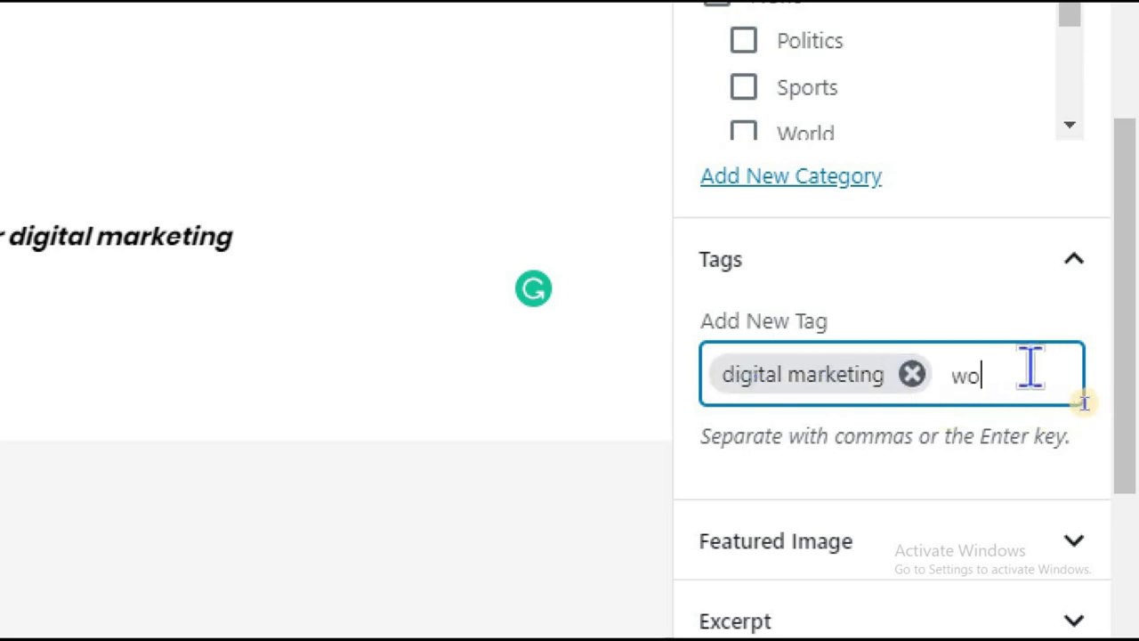
text(wordpress)
key(Return)
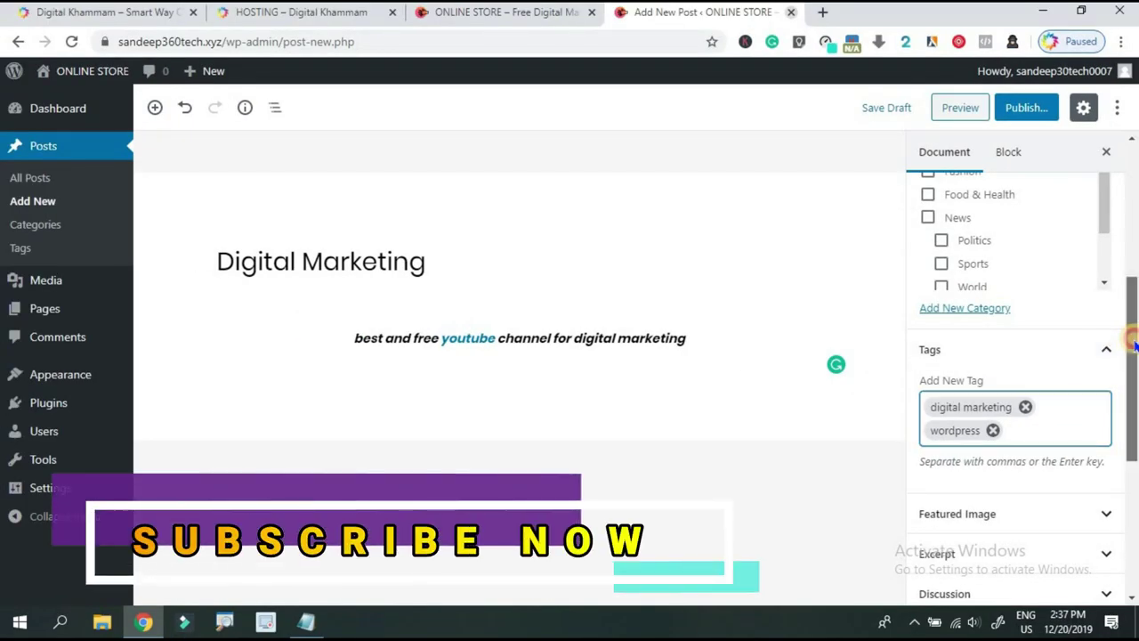
Set the media library photo of smiling girls in dark red clothes as the post's featured image.
drag(1131, 378, 1132, 432)
click(1061, 345)
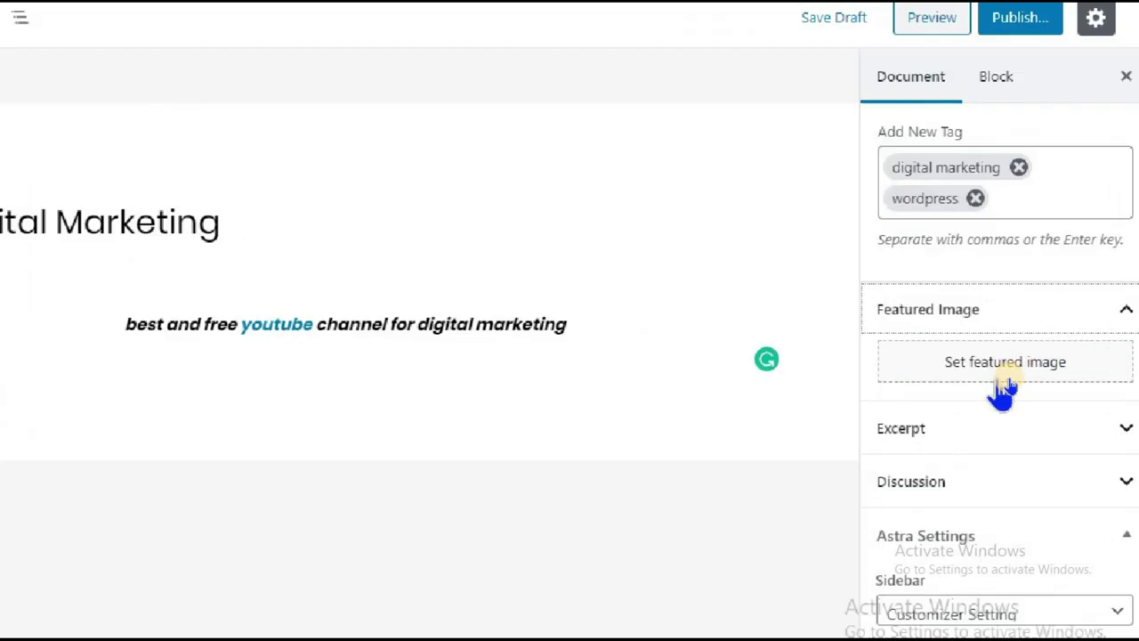
click(1006, 384)
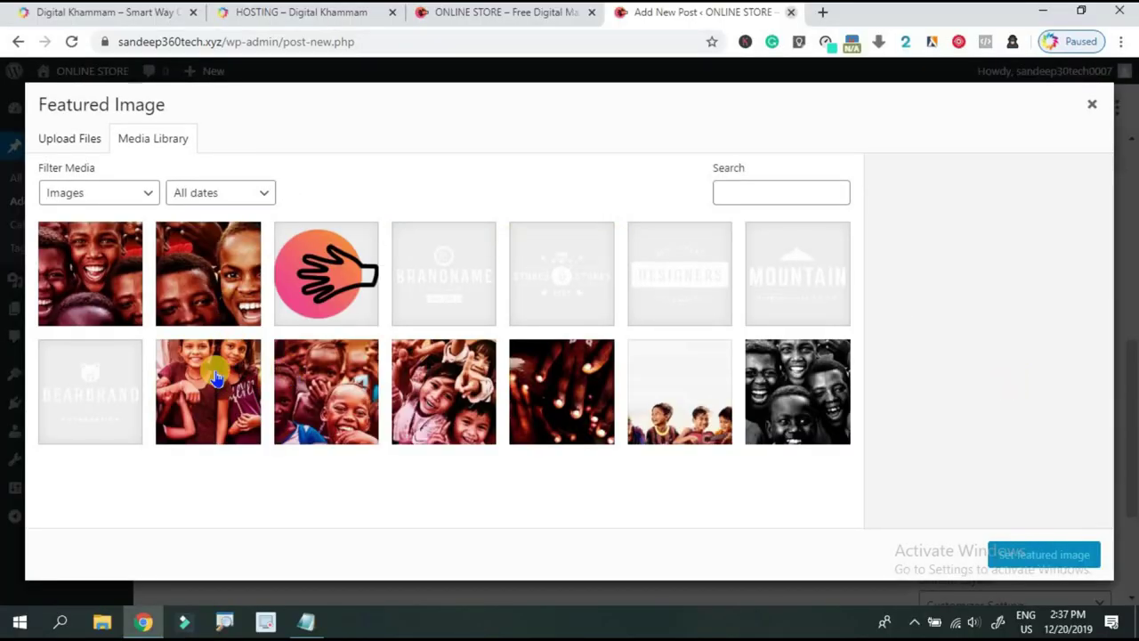
click(216, 379)
click(1044, 554)
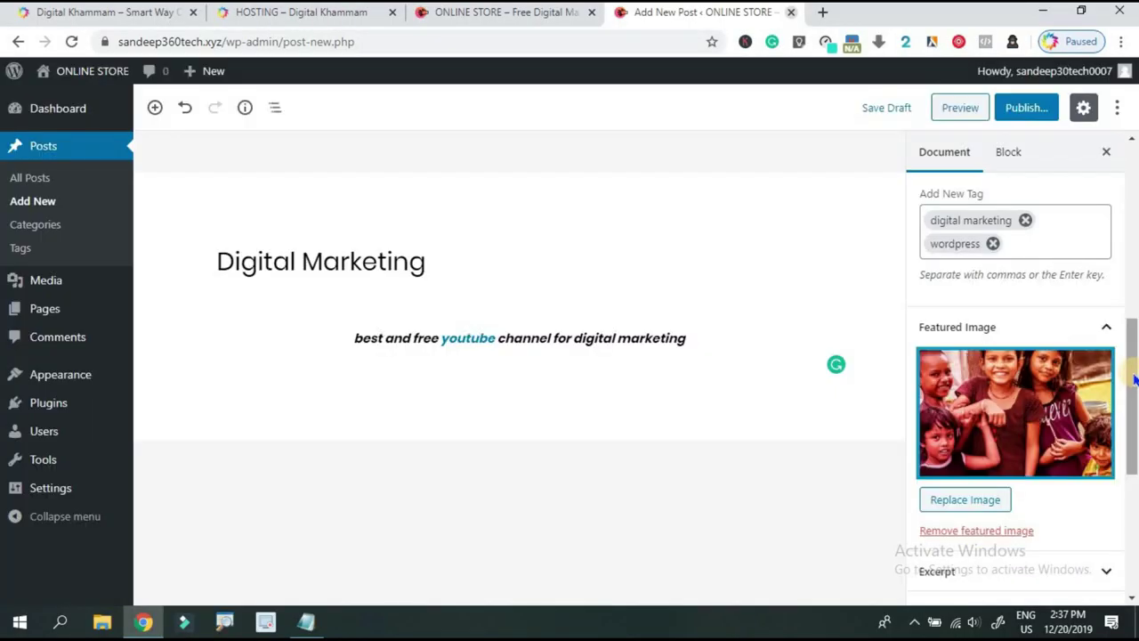
Check the block settings and the post's publish date and time options without changing them.
drag(1134, 380, 1134, 169)
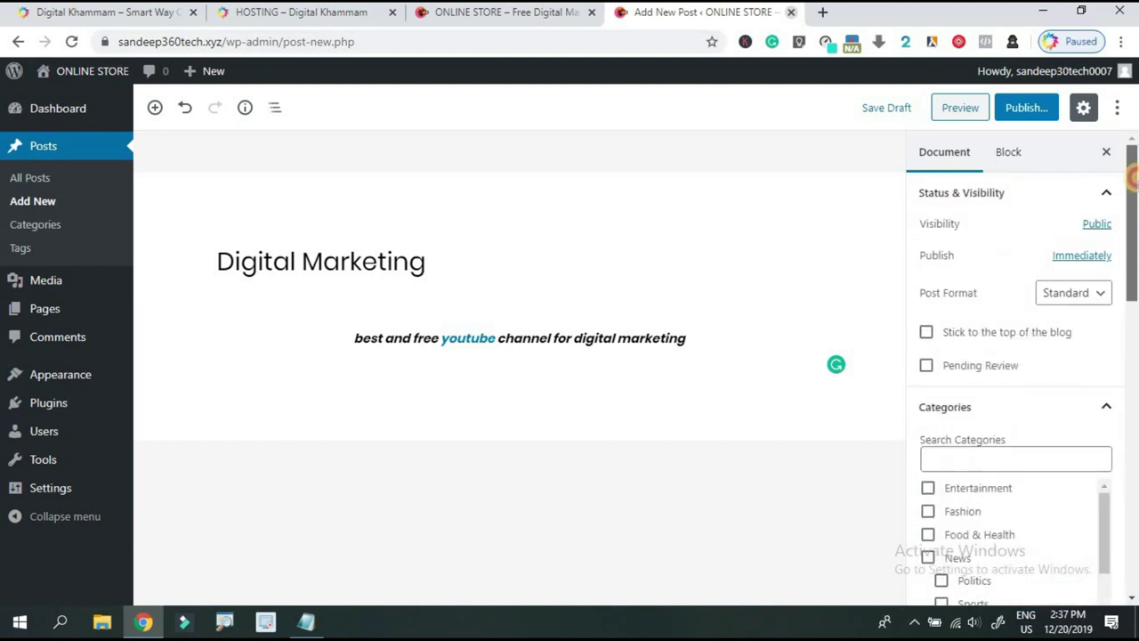
click(1009, 153)
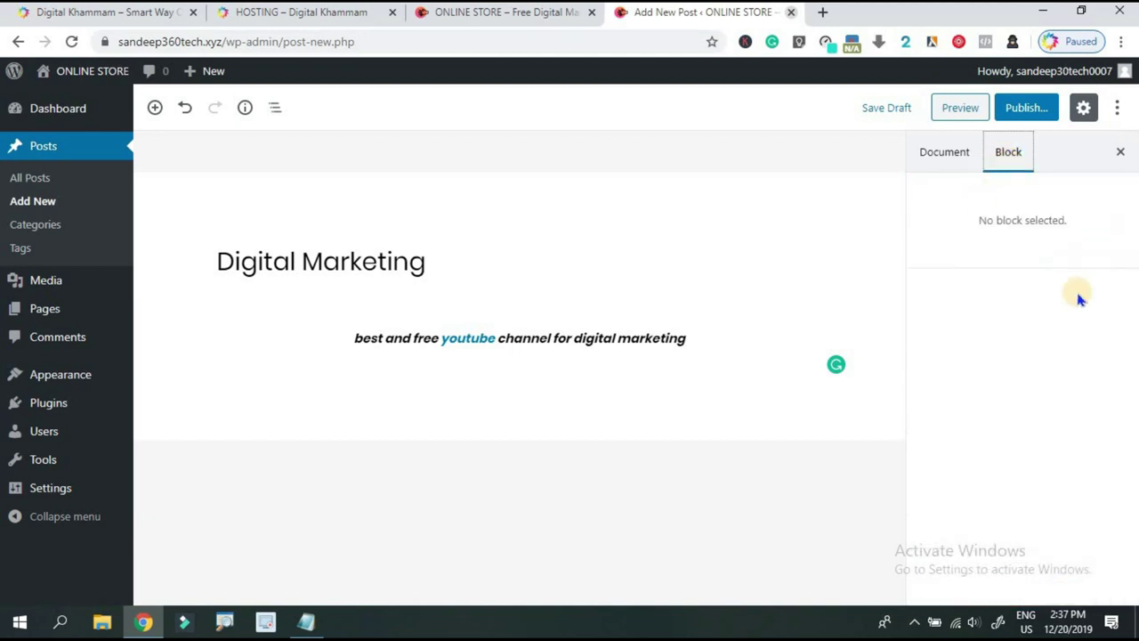
click(946, 157)
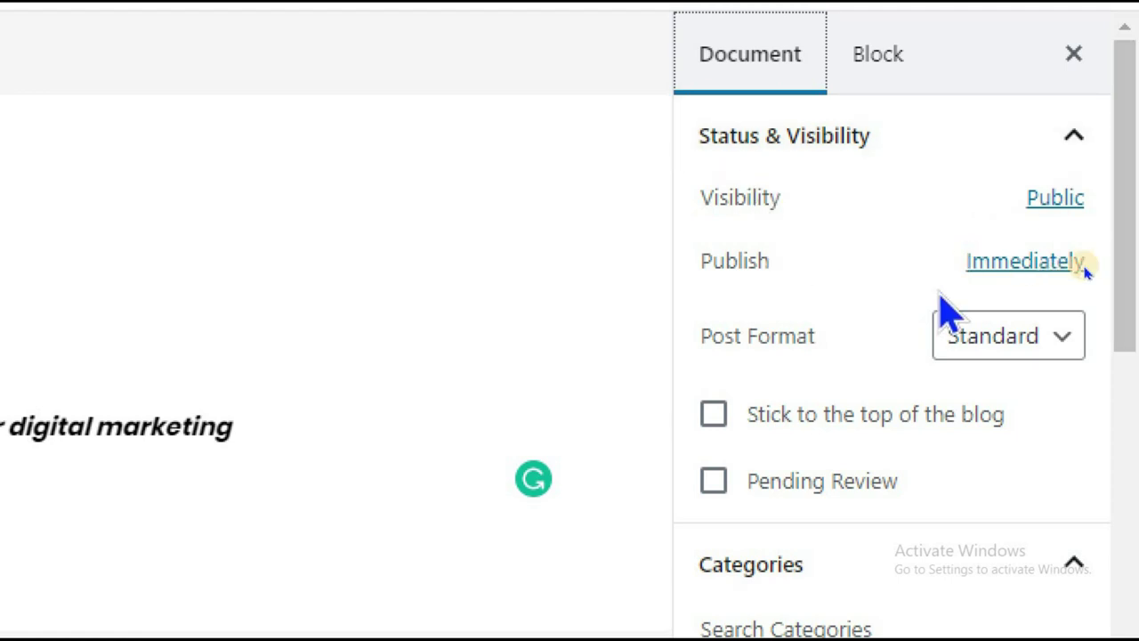
click(1024, 263)
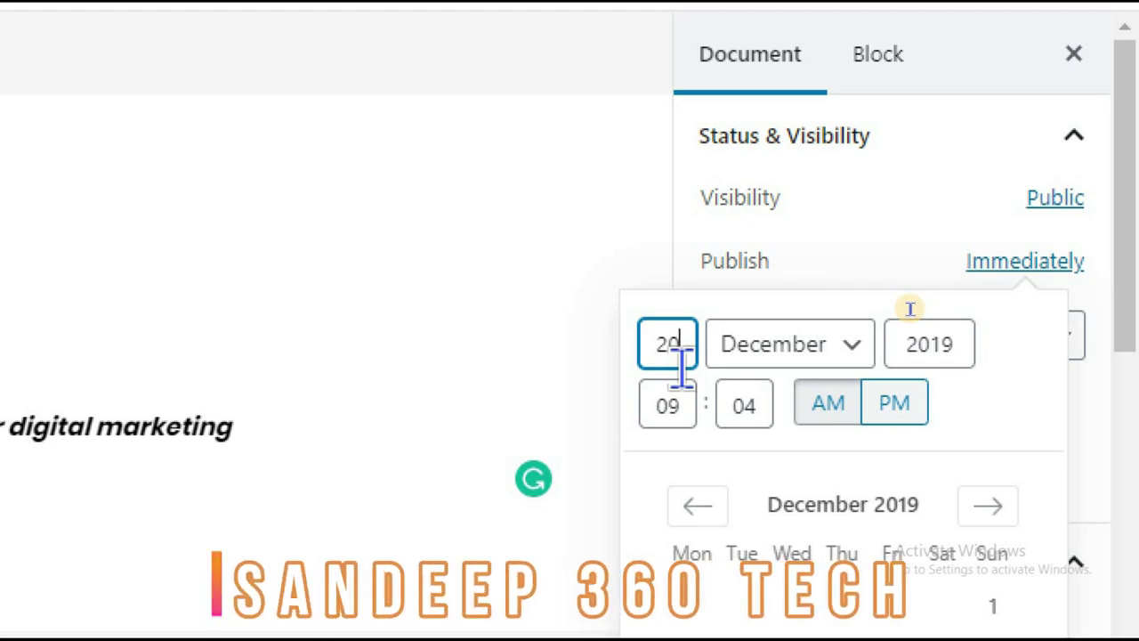
click(1034, 261)
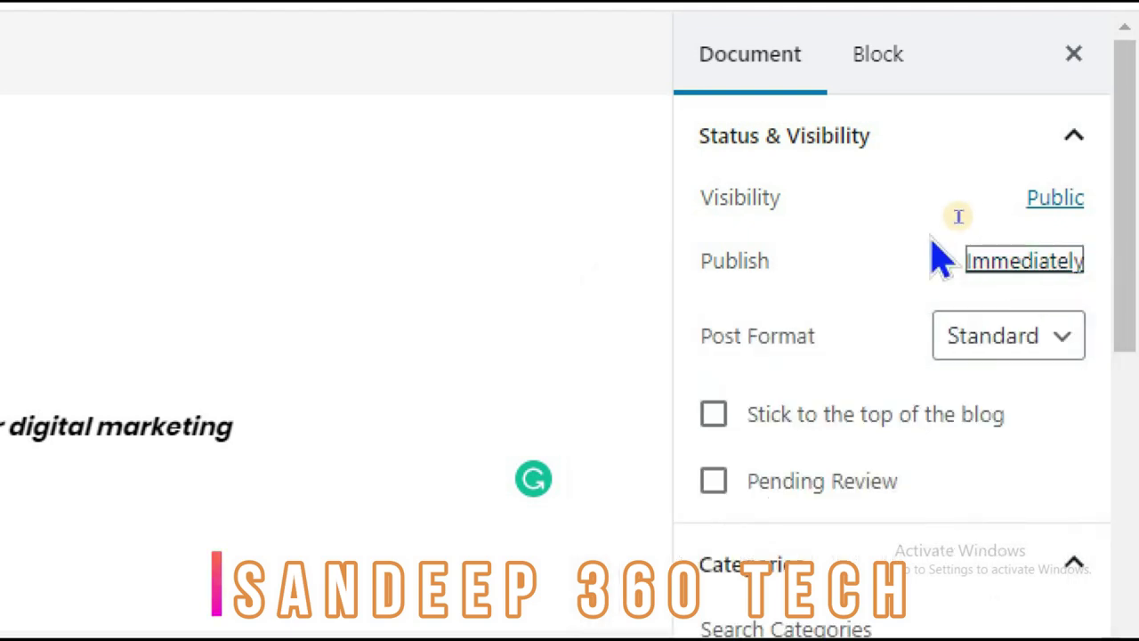
Try the Password Protected option for the post's visibility.
click(1054, 201)
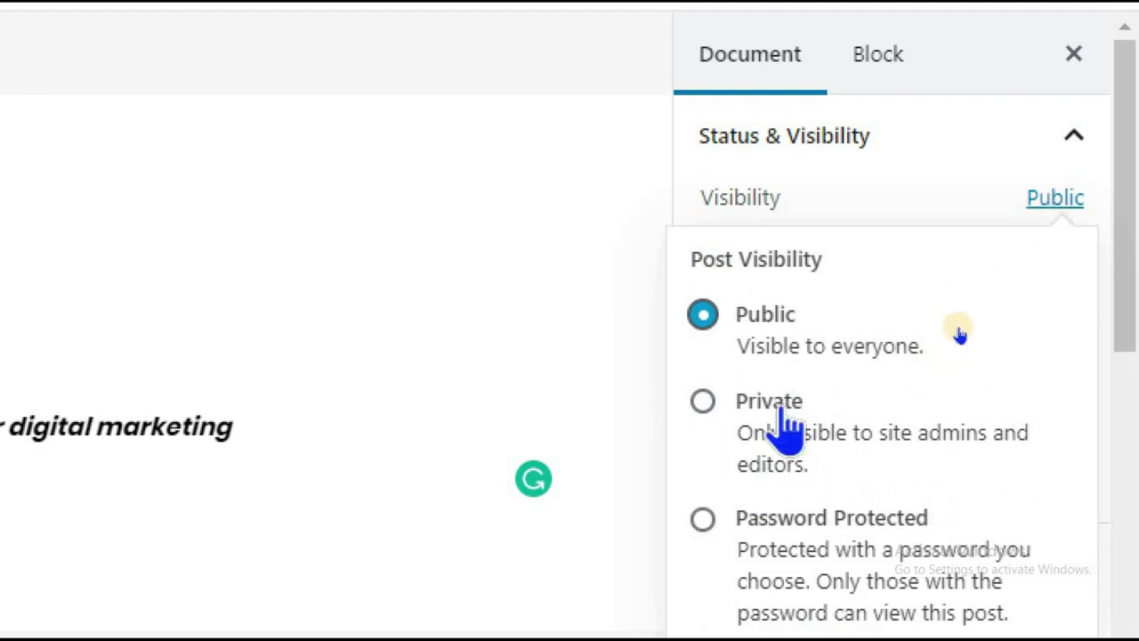
click(767, 528)
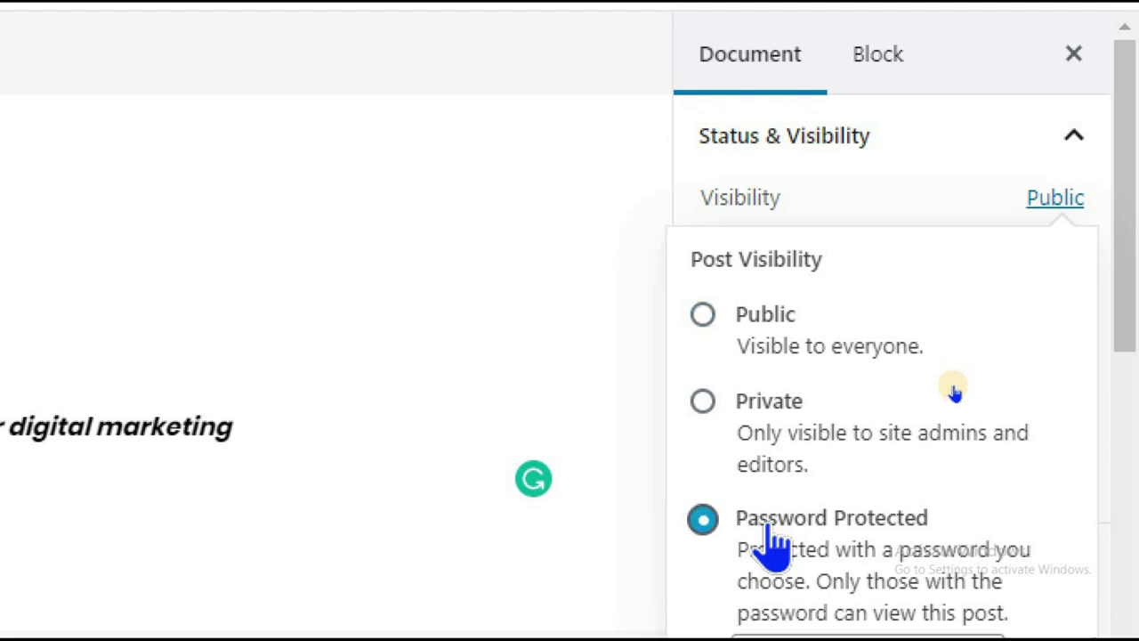
click(1128, 301)
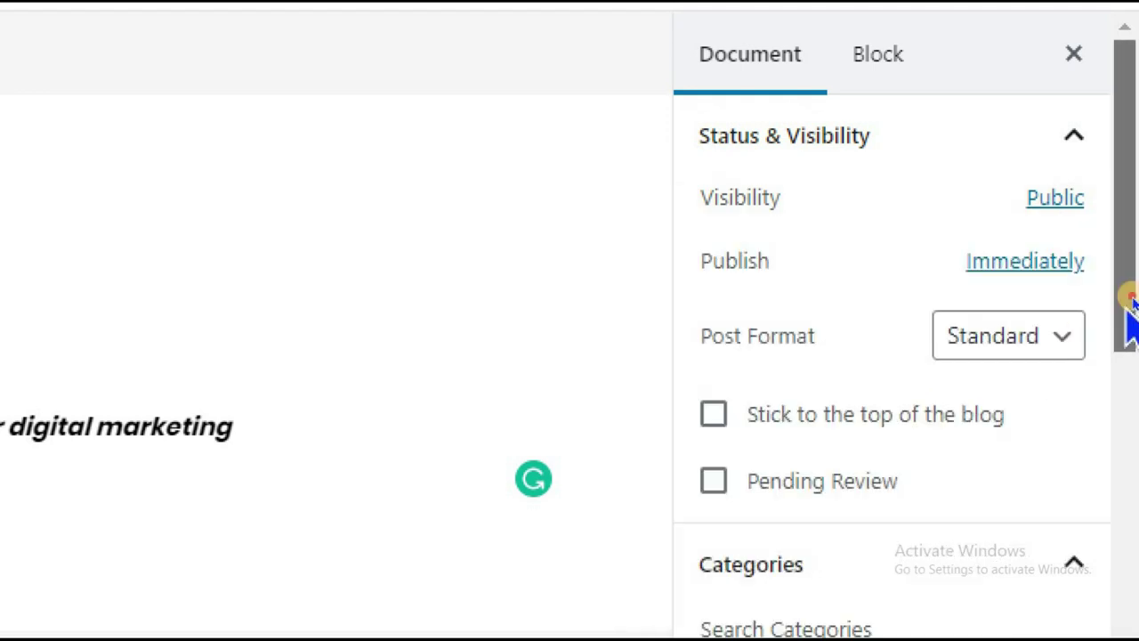
drag(1128, 301, 1129, 260)
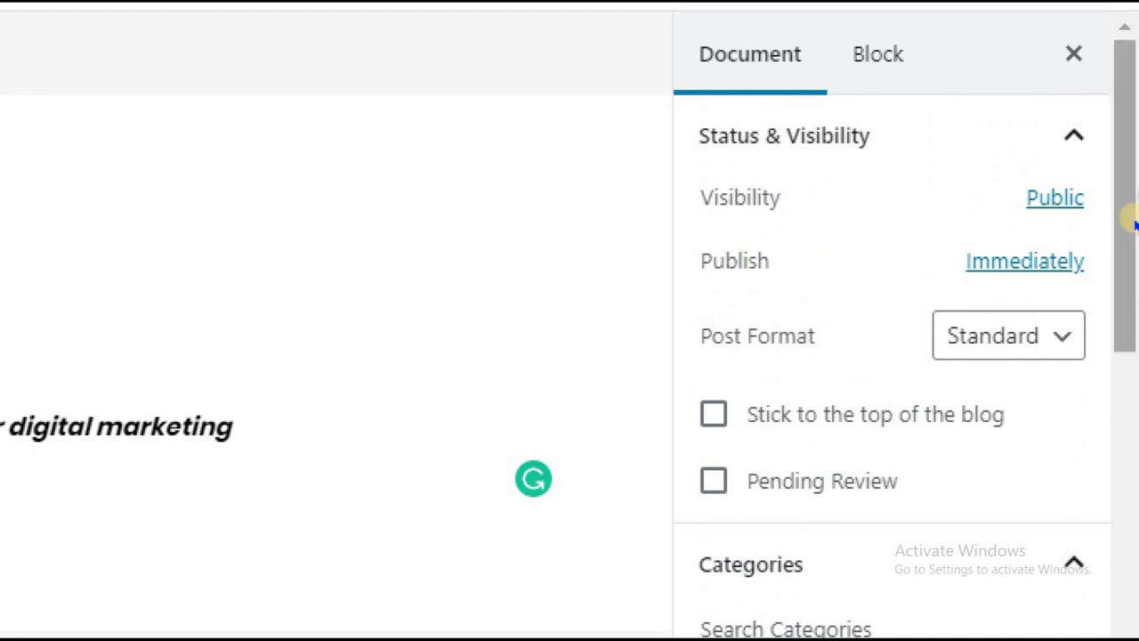
drag(1133, 218, 1133, 224)
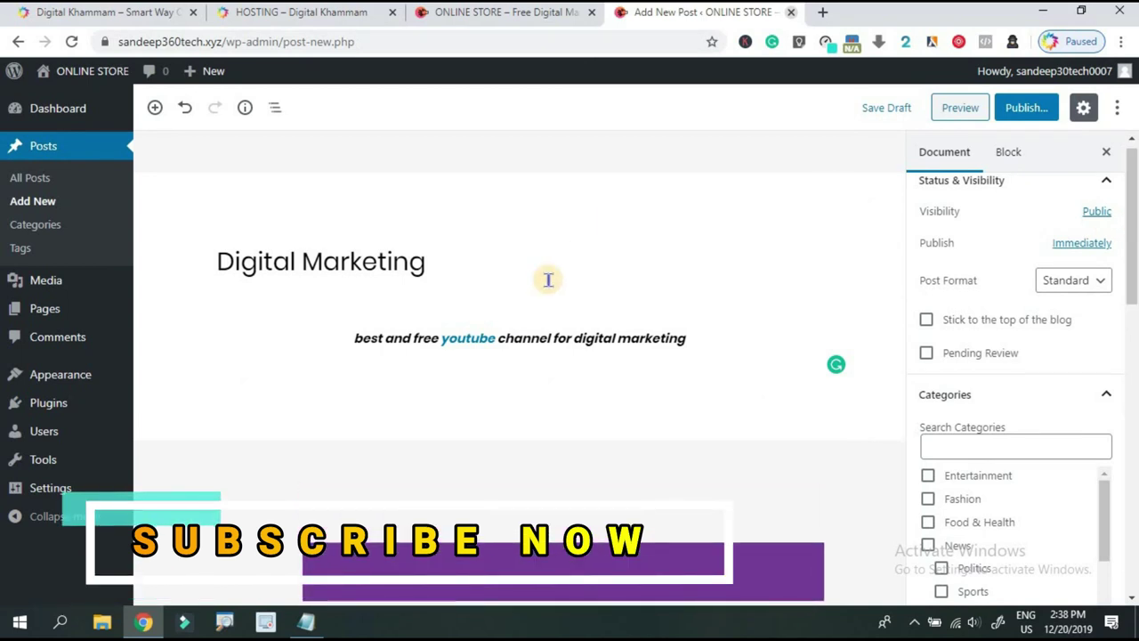
Recheck the post's visibility setting and its publish date calendar before publishing.
click(1096, 212)
click(1094, 214)
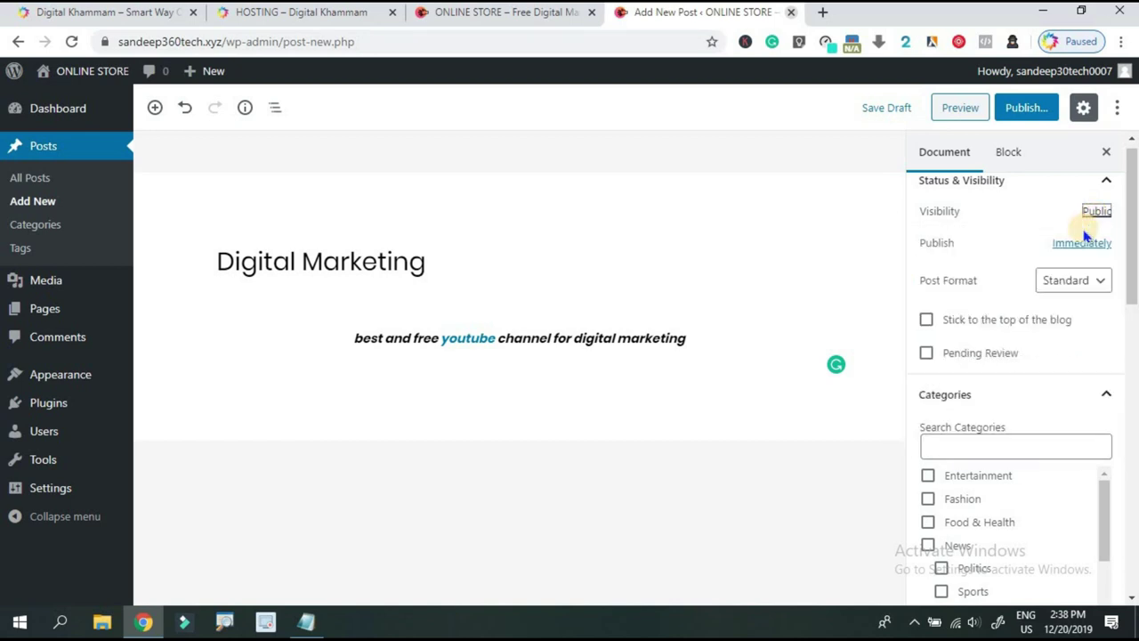
click(1082, 244)
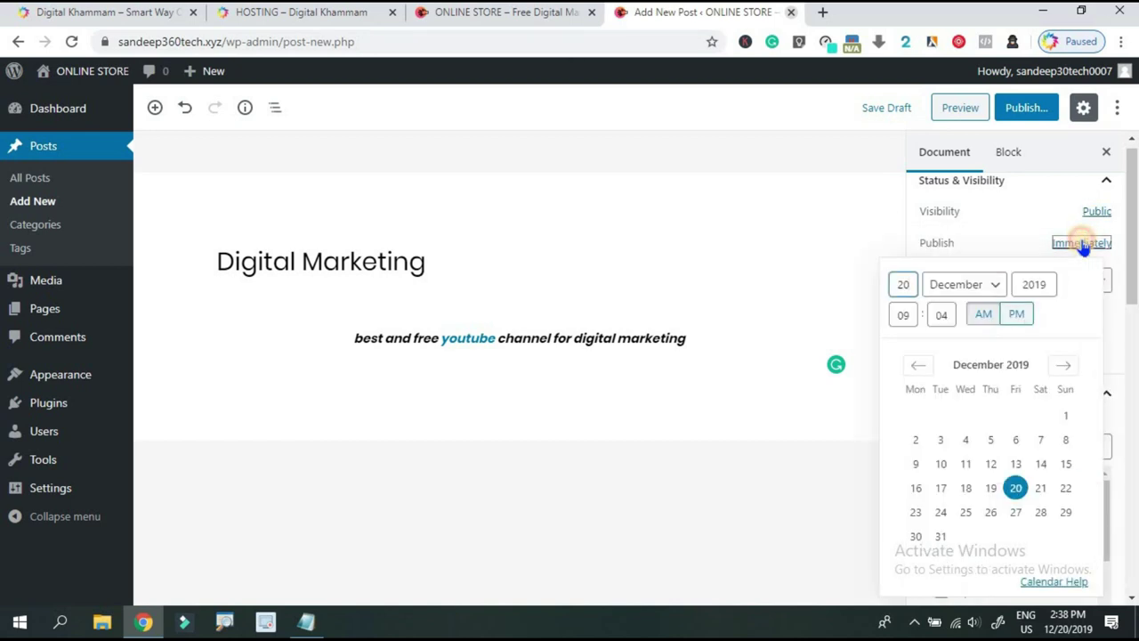
click(1082, 244)
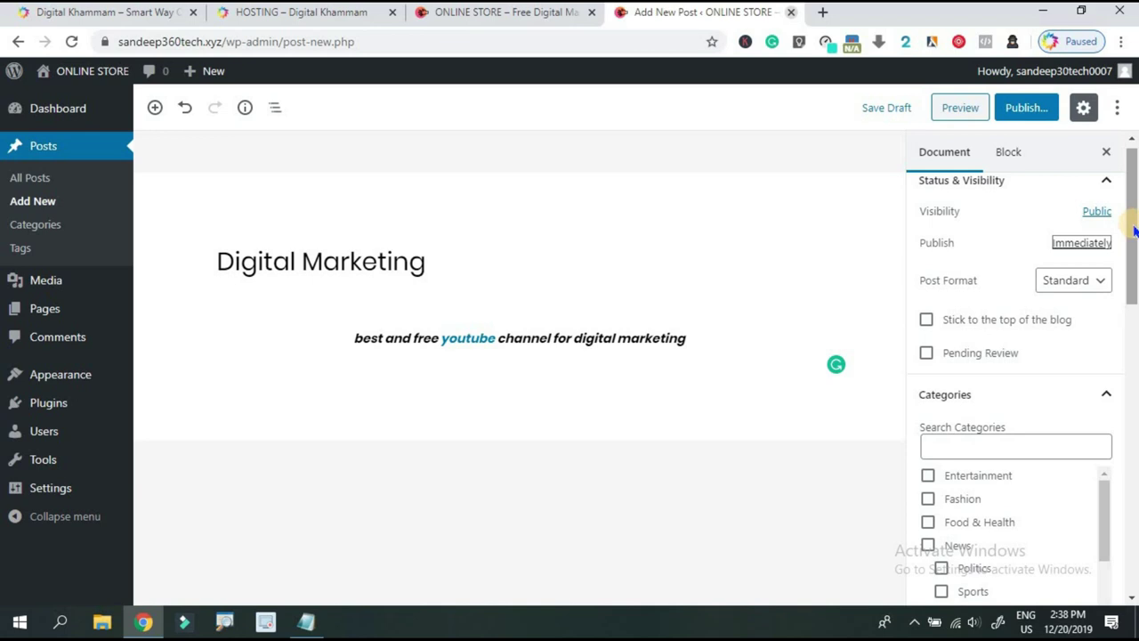
Publish the "Digital Marketing" post immediately with public visibility, completing the pre-publish check.
drag(1135, 231, 1134, 258)
click(1028, 108)
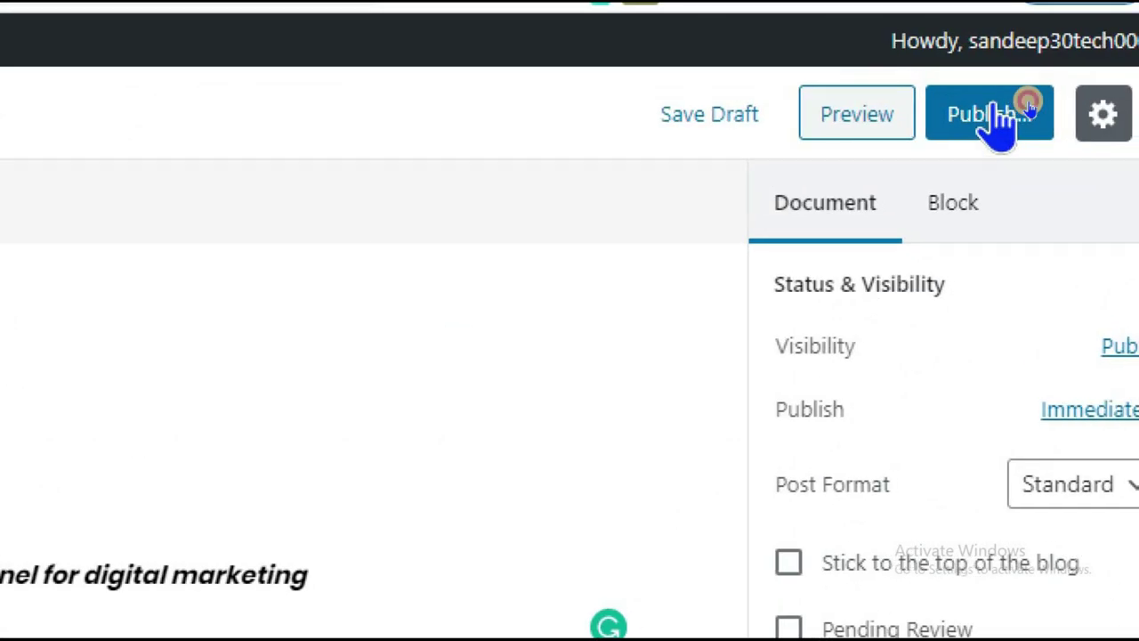
click(997, 116)
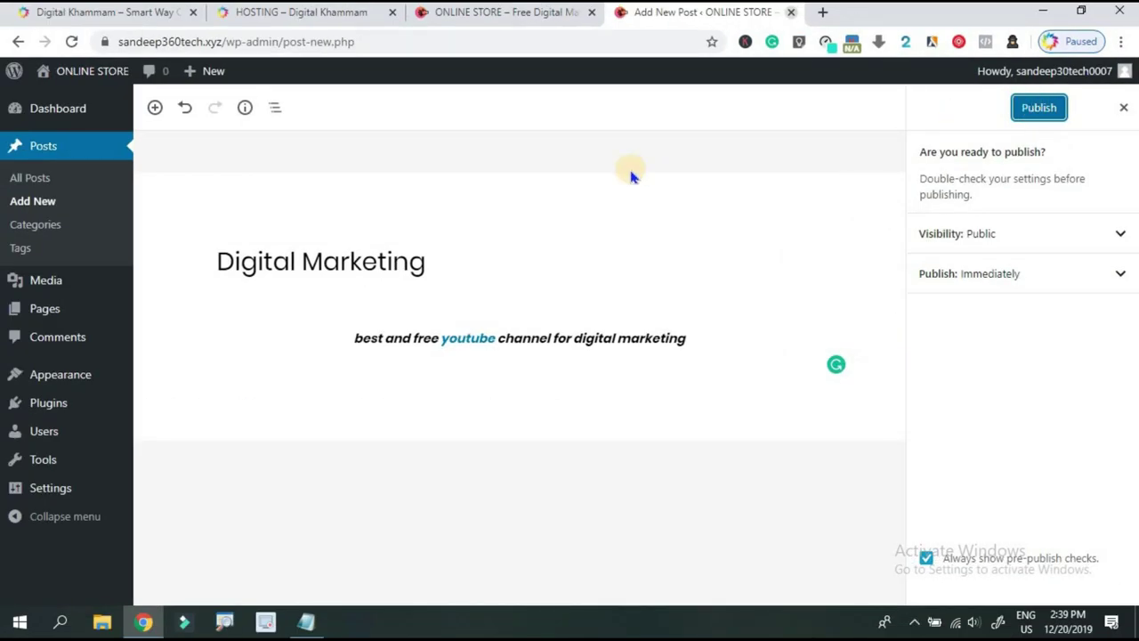
click(1040, 110)
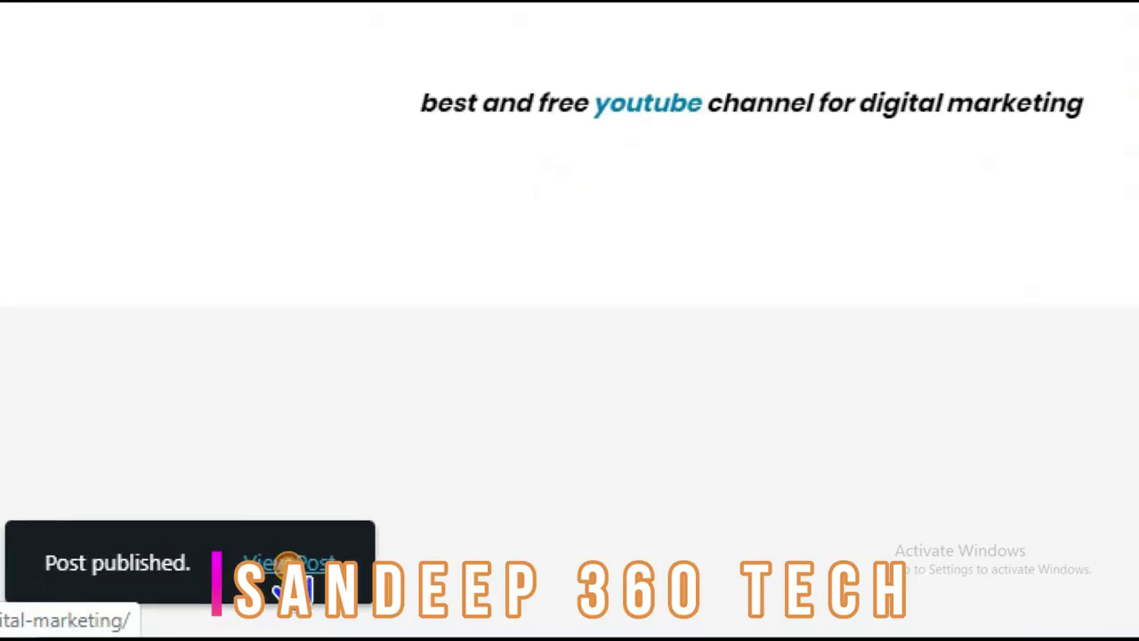
View the published post, test its "youtube" link, and return to examine the live page.
click(287, 562)
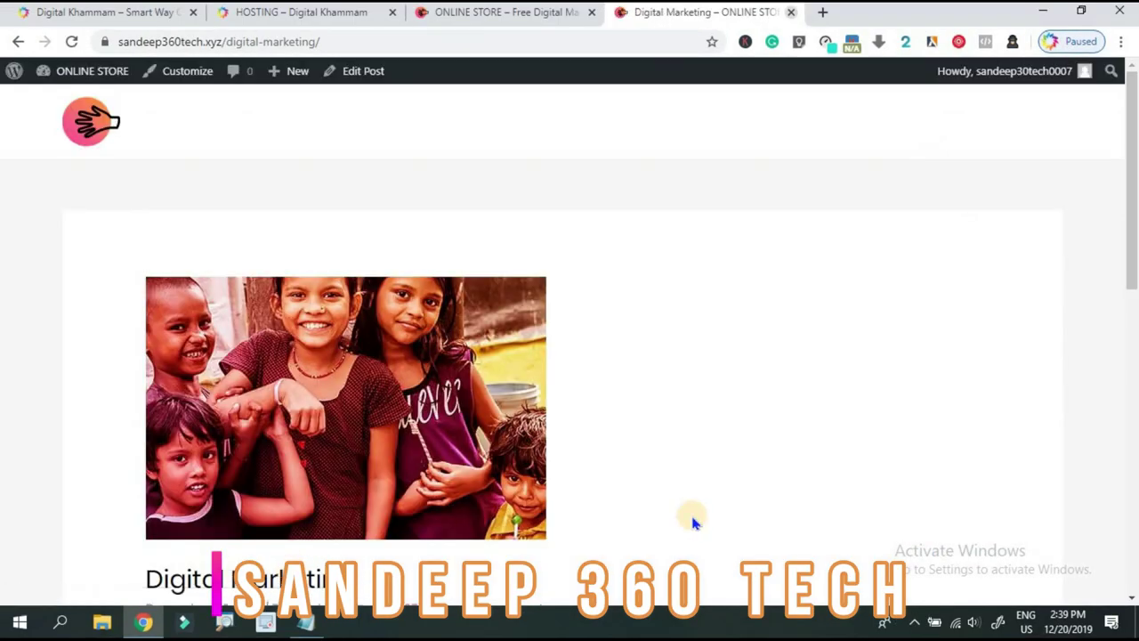
drag(1134, 221, 1133, 354)
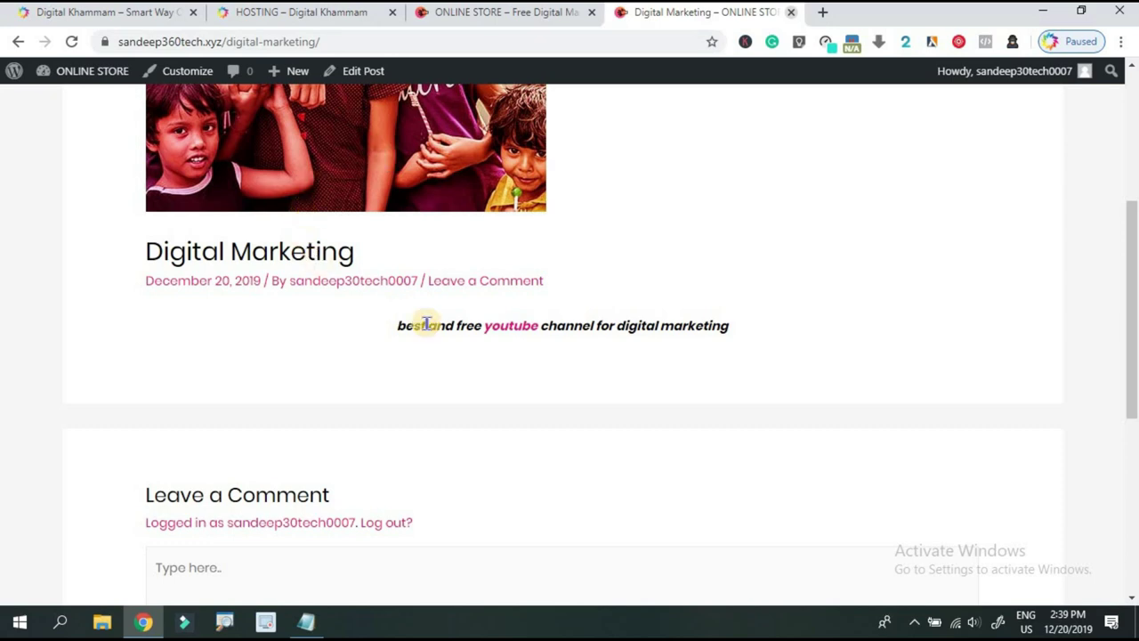
click(513, 330)
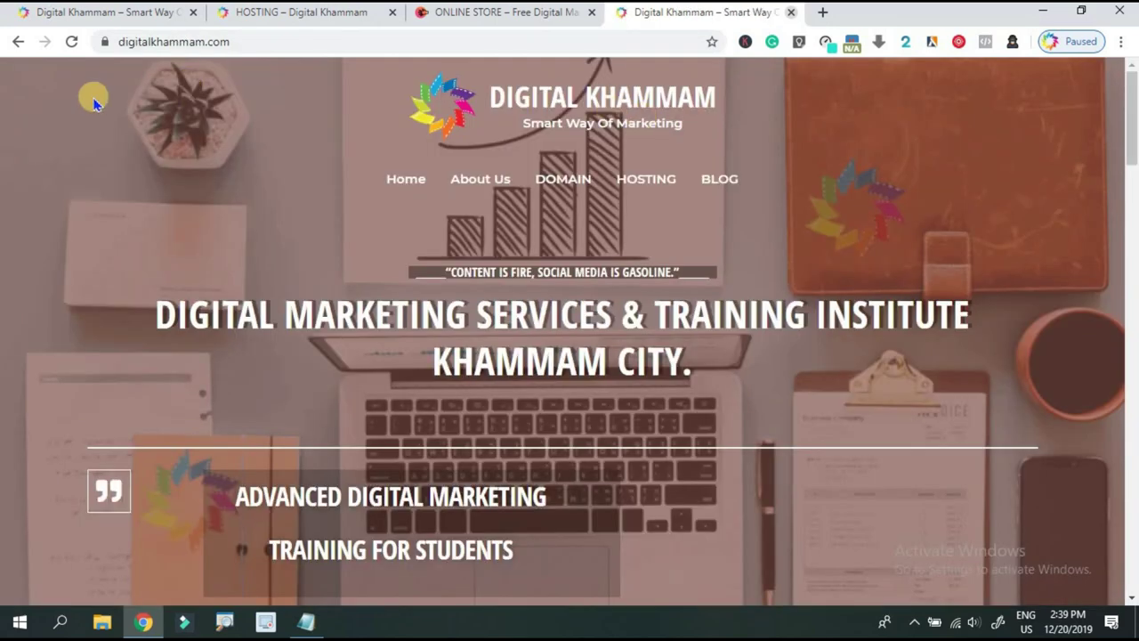
click(20, 41)
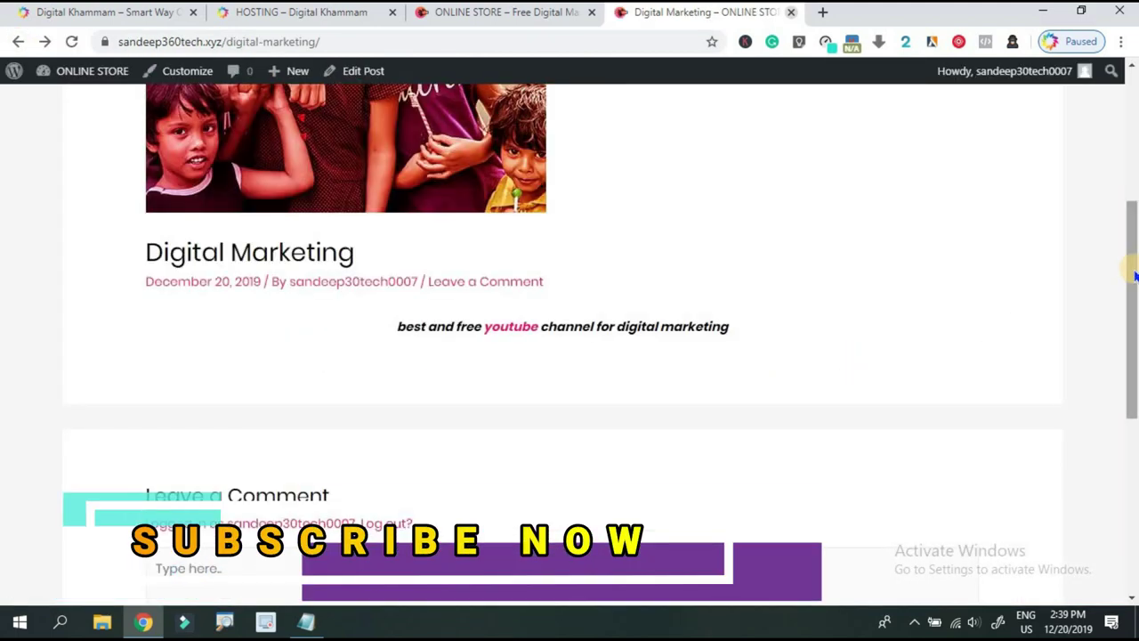
drag(1135, 277, 1133, 111)
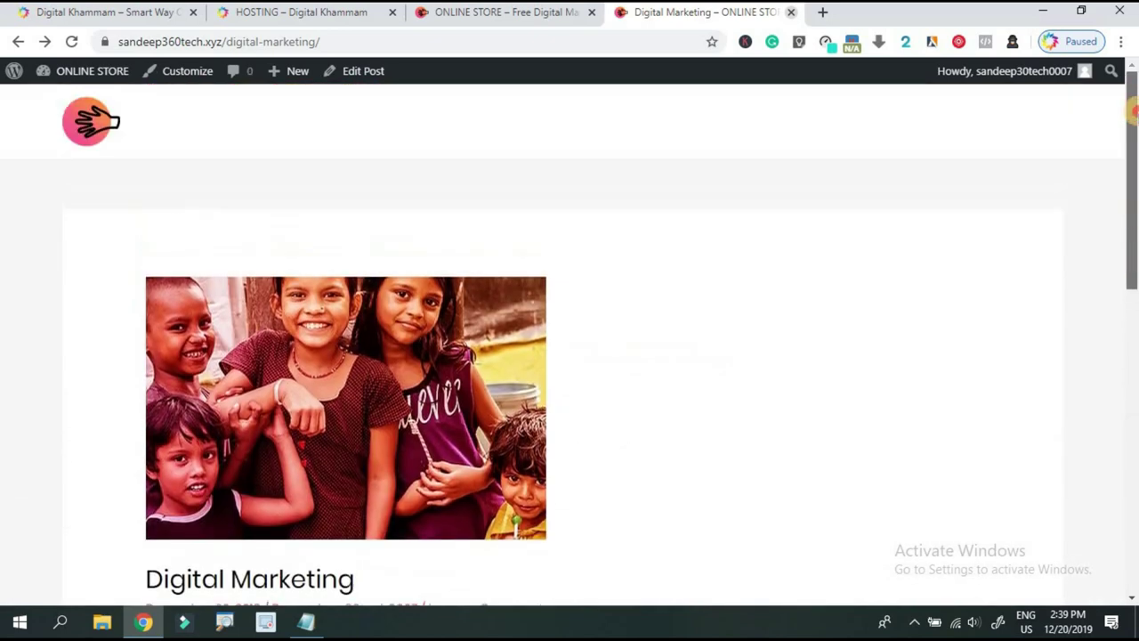